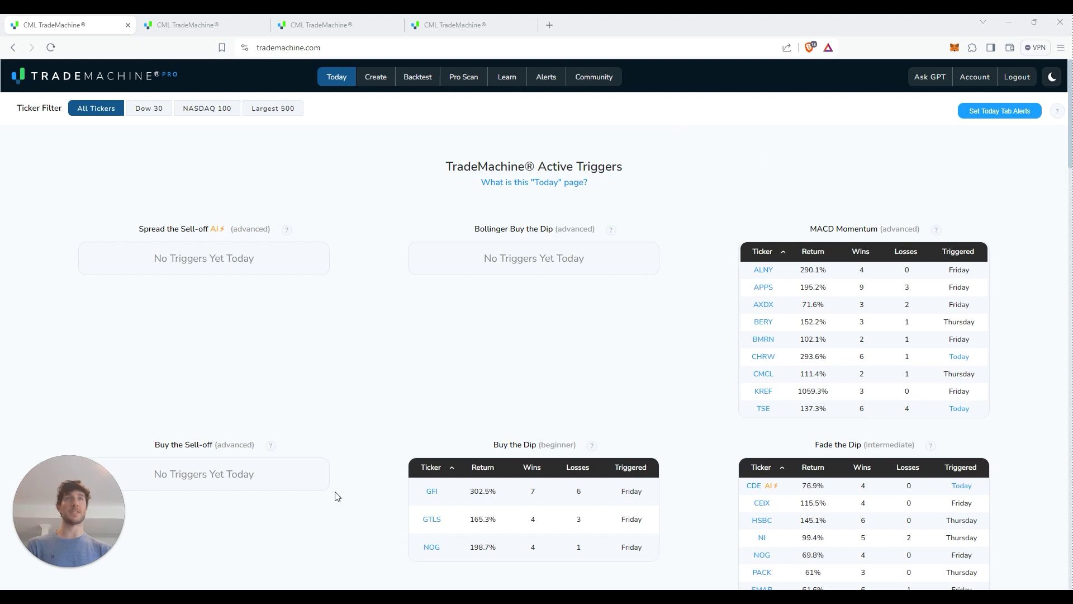
pyautogui.scroll(-4, 734, 404)
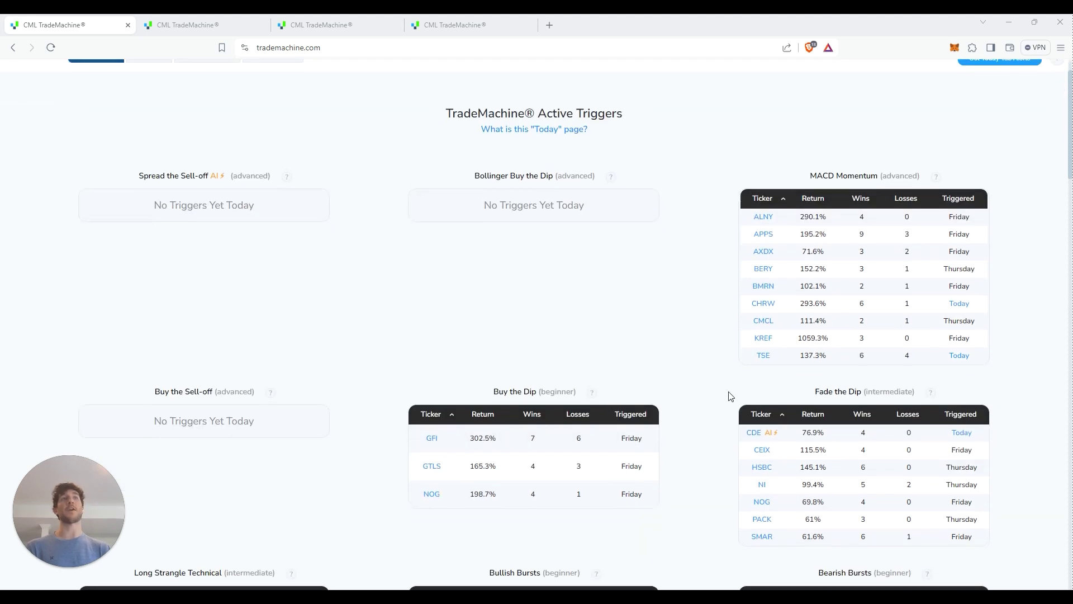
pyautogui.scroll(4, 713, 452)
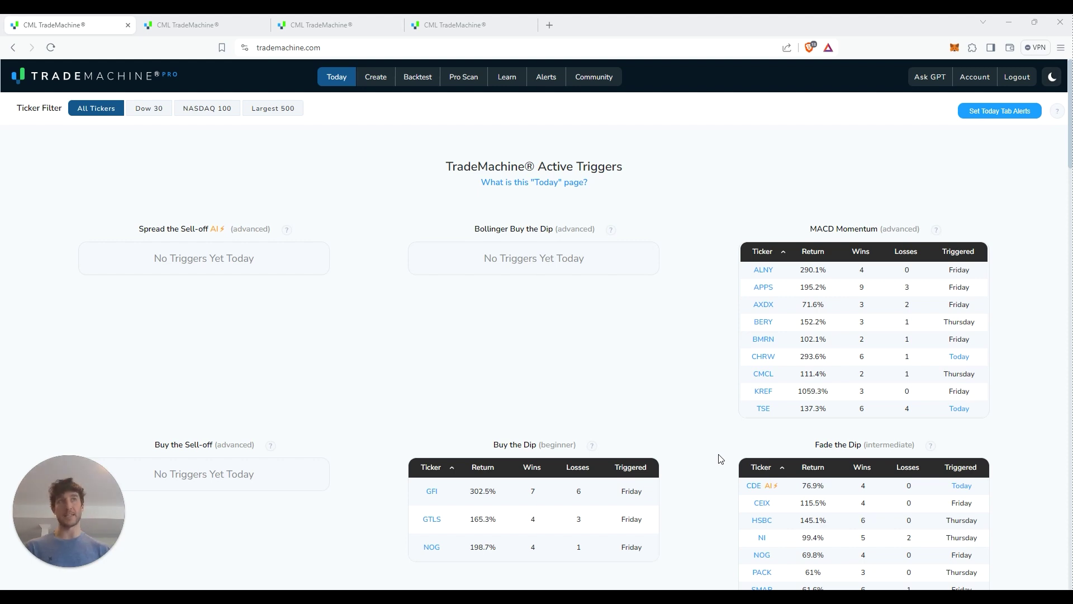
pyautogui.scroll(-2, 650, 453)
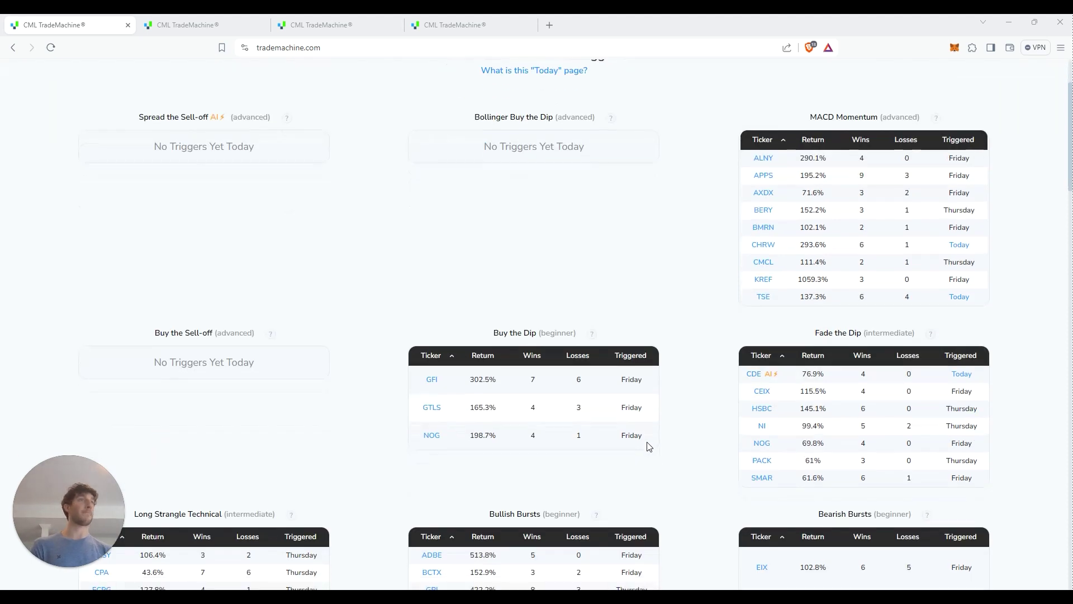
pyautogui.scroll(-4, 652, 392)
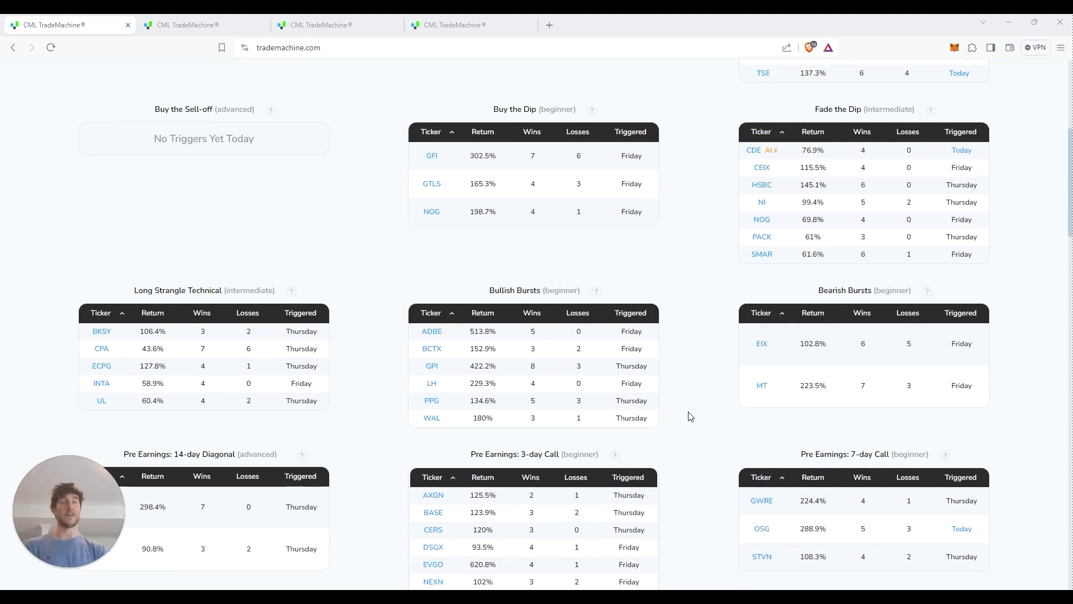
pyautogui.scroll(6, 691, 417)
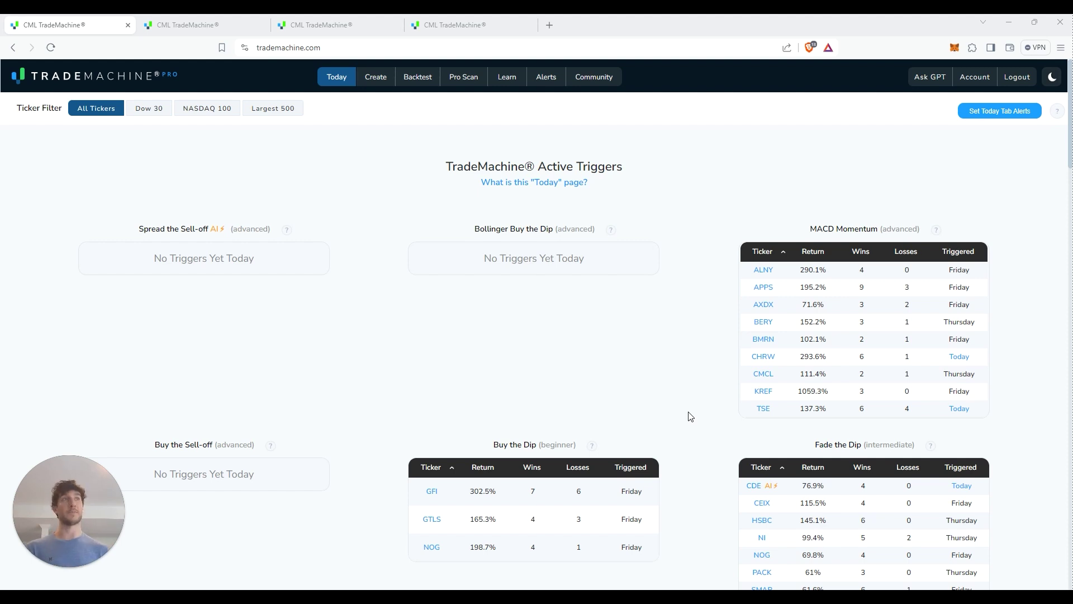
pyautogui.scroll(-1, 682, 391)
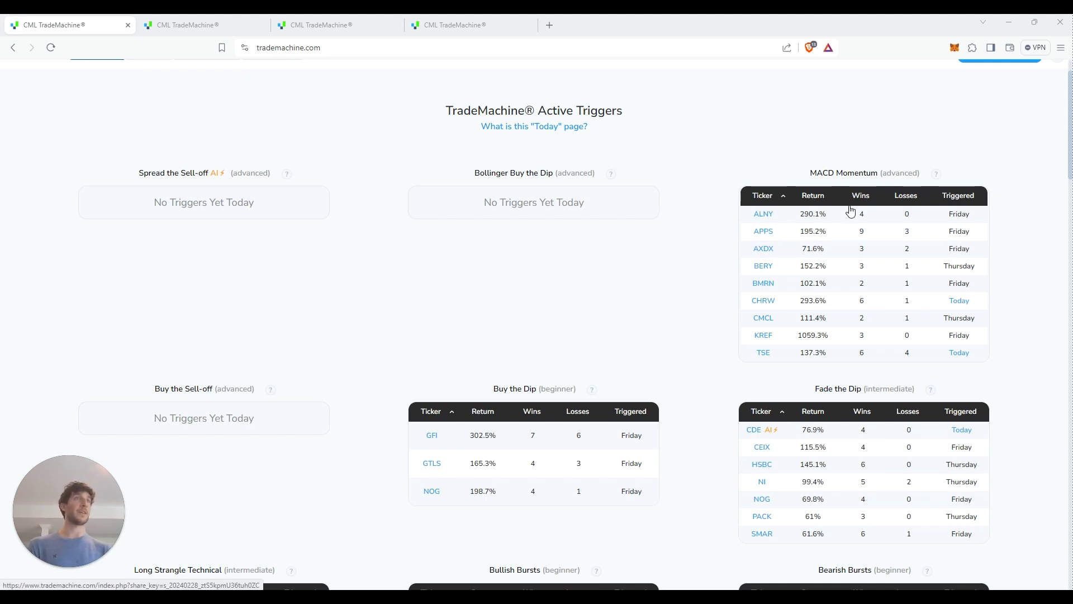
pyautogui.moveTo(810, 173); pyautogui.dragTo(840, 174)
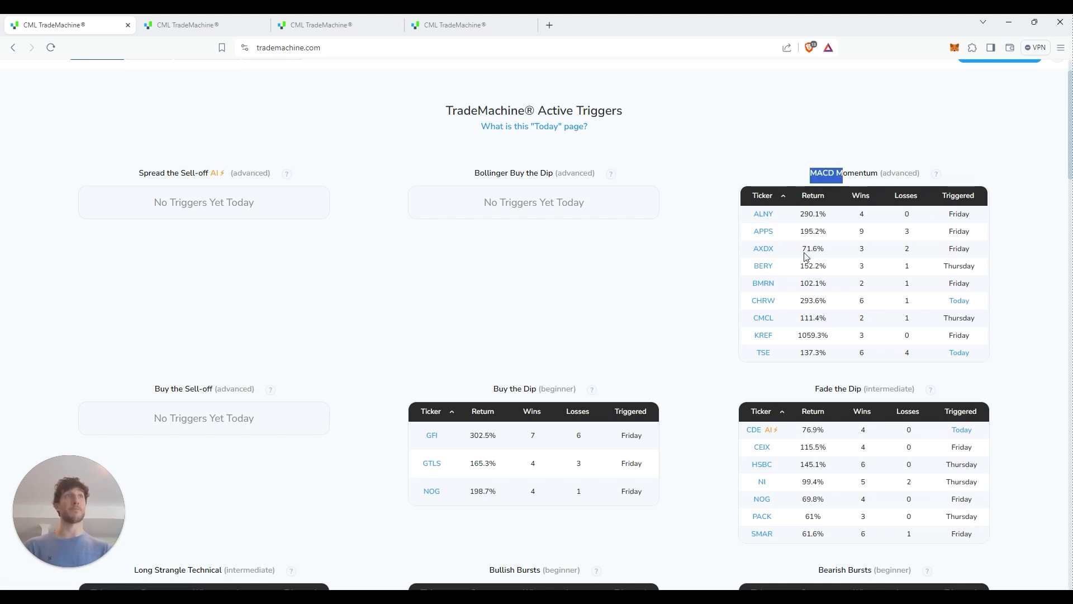
pyautogui.click(693, 263)
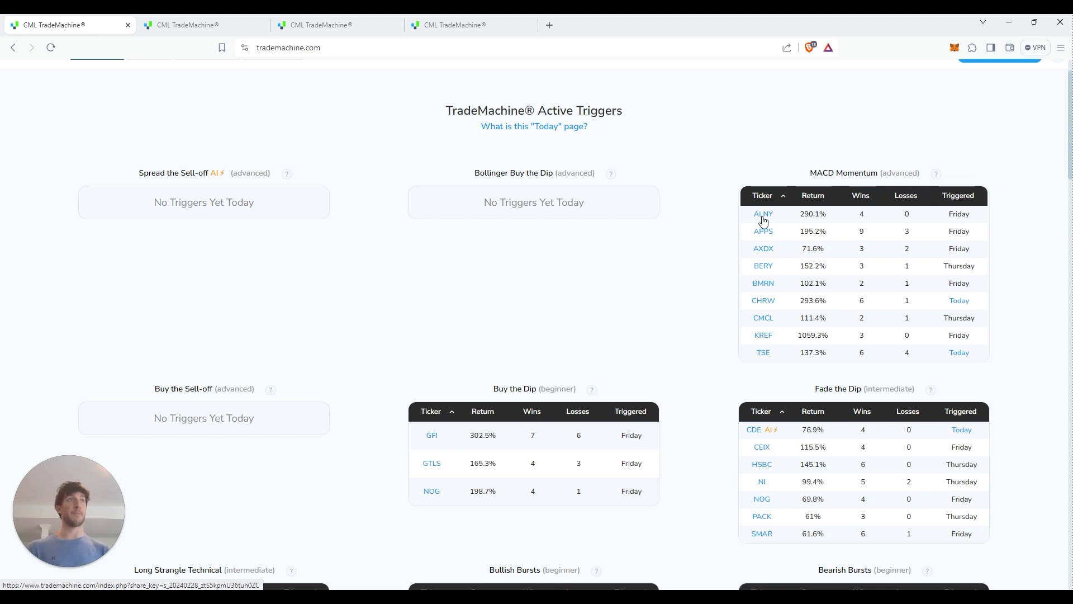
pyautogui.moveTo(801, 168); pyautogui.dragTo(939, 174)
pyautogui.click(988, 164)
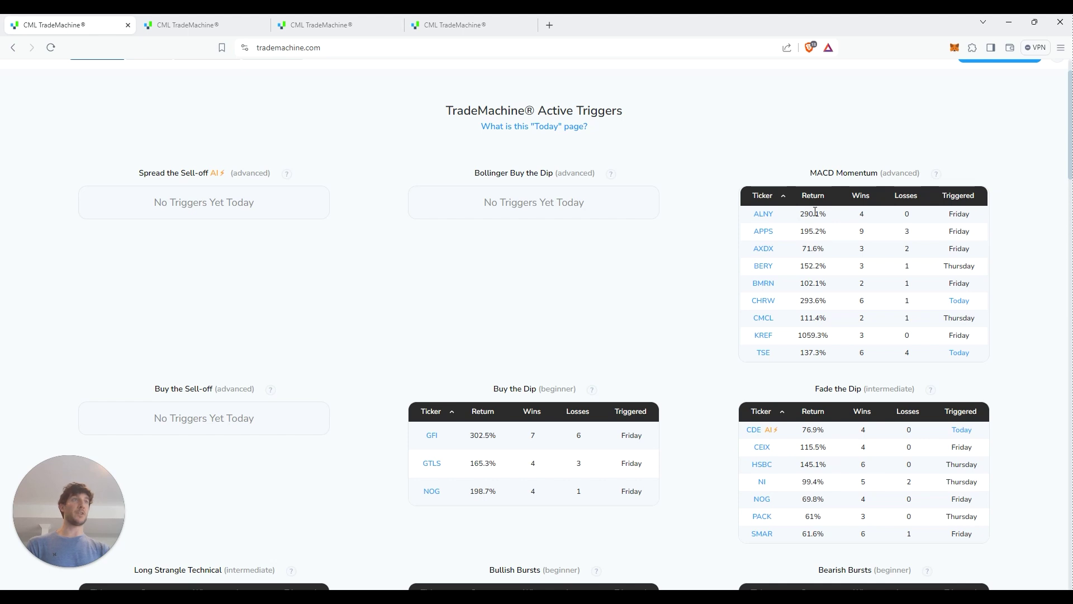
pyautogui.doubleClick(945, 219)
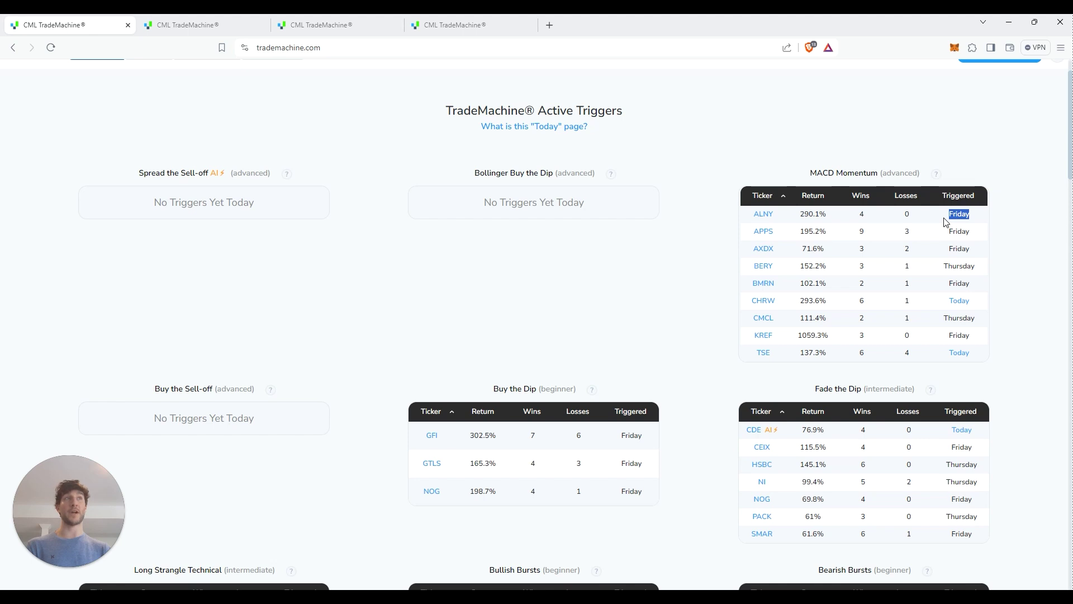
pyautogui.click(871, 218)
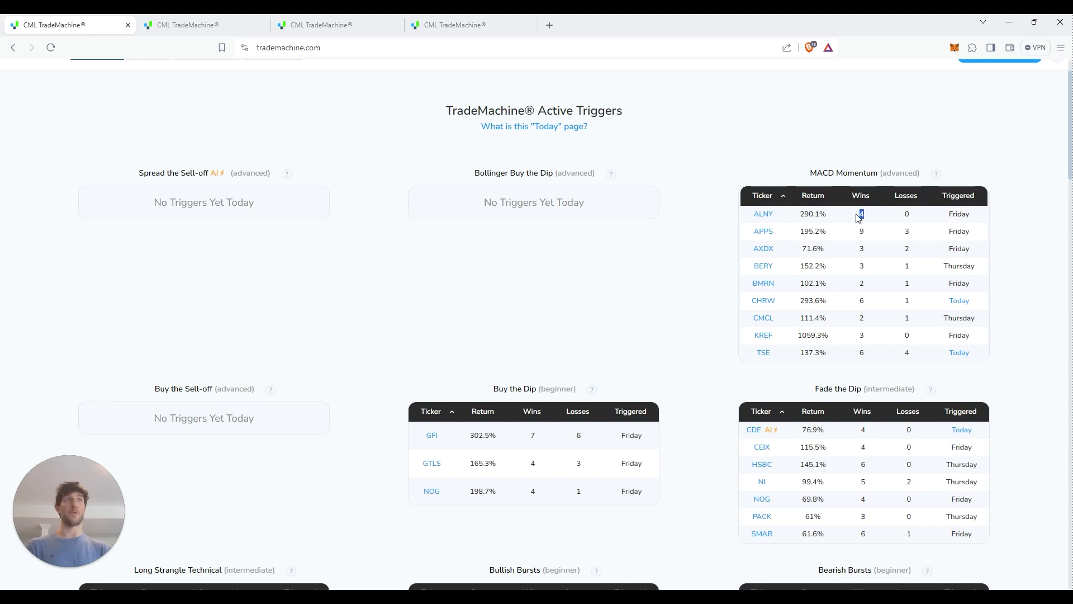
pyautogui.doubleClick(908, 214)
pyautogui.moveTo(830, 214); pyautogui.dragTo(798, 215)
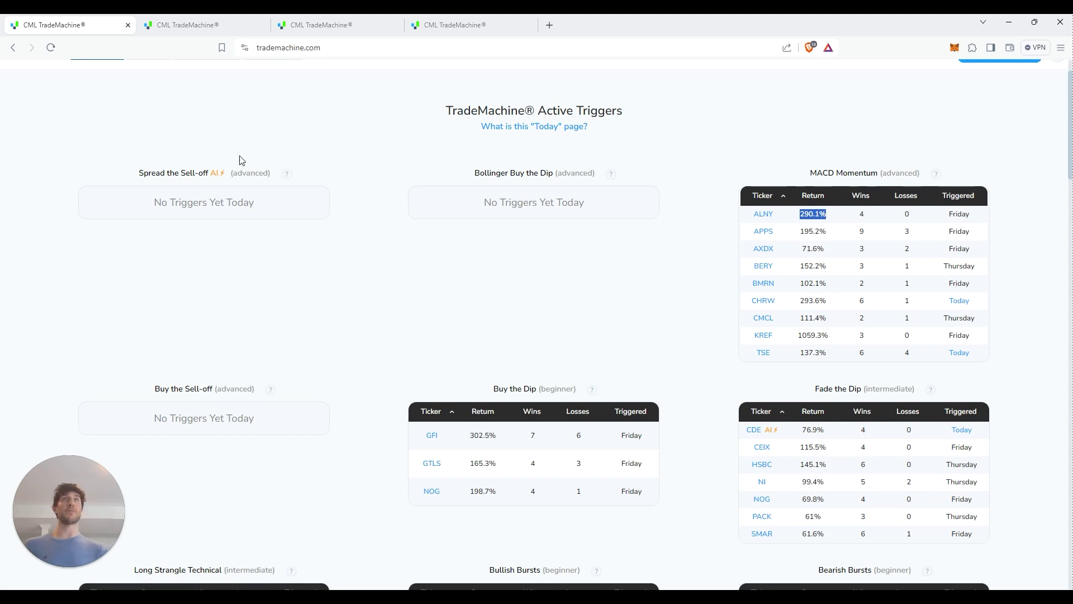
pyautogui.scroll(-1, 331, 242)
pyautogui.scroll(-2, 331, 241)
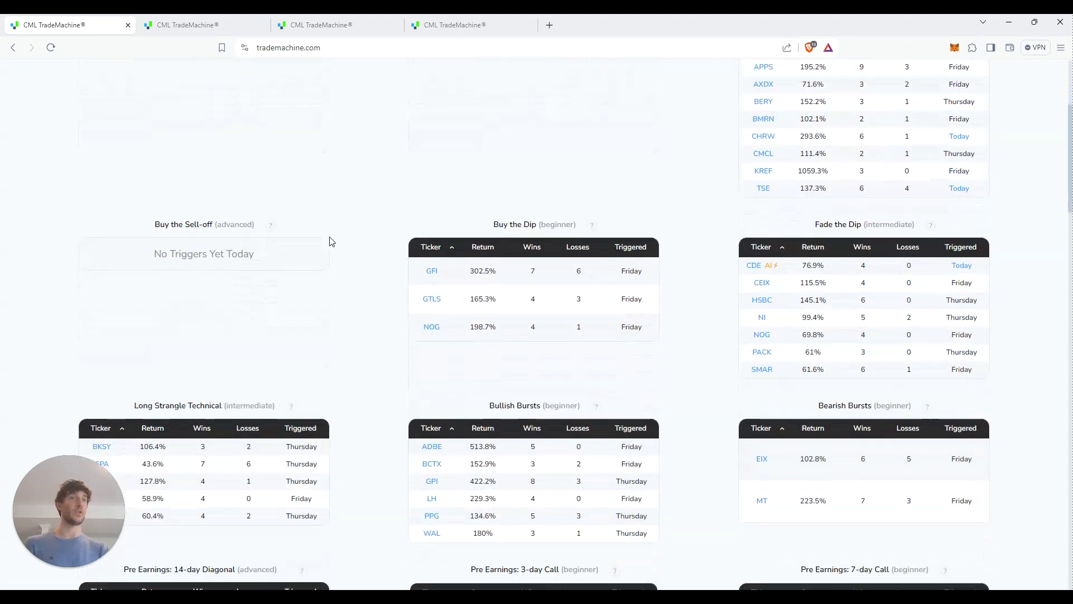
pyautogui.tripleClick(643, 447)
pyautogui.moveTo(483, 404); pyautogui.dragTo(537, 402)
pyautogui.click(513, 395)
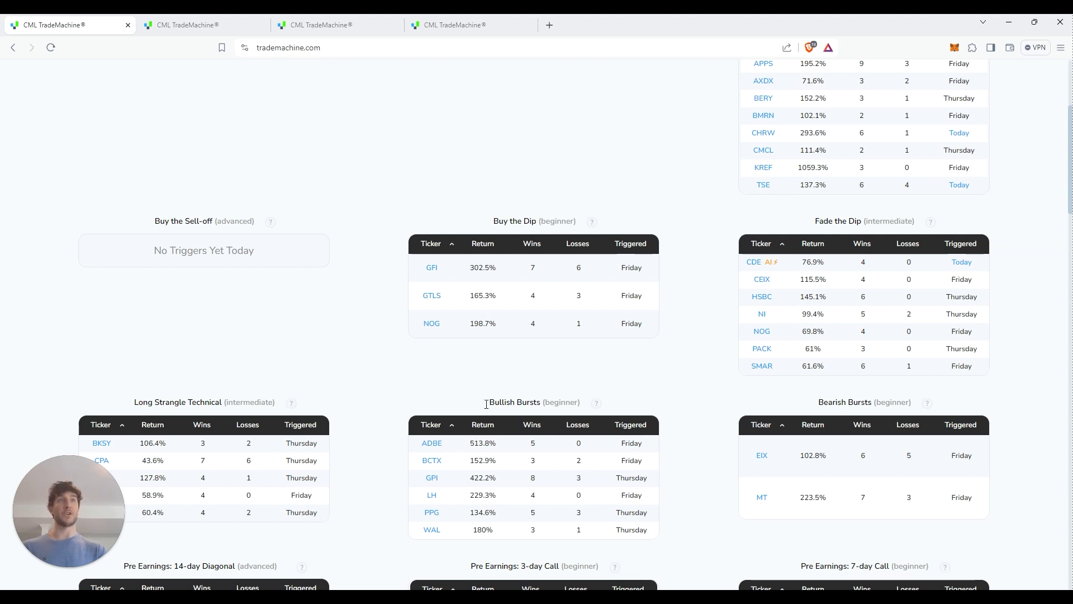
pyautogui.moveTo(488, 402); pyautogui.dragTo(541, 400)
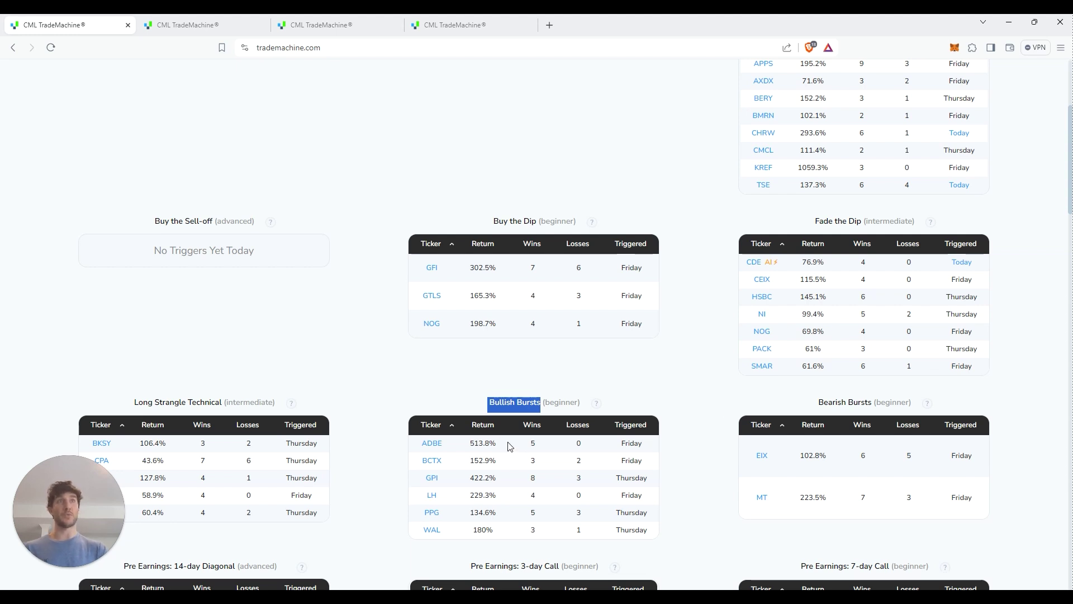
pyautogui.moveTo(499, 444); pyautogui.dragTo(464, 443)
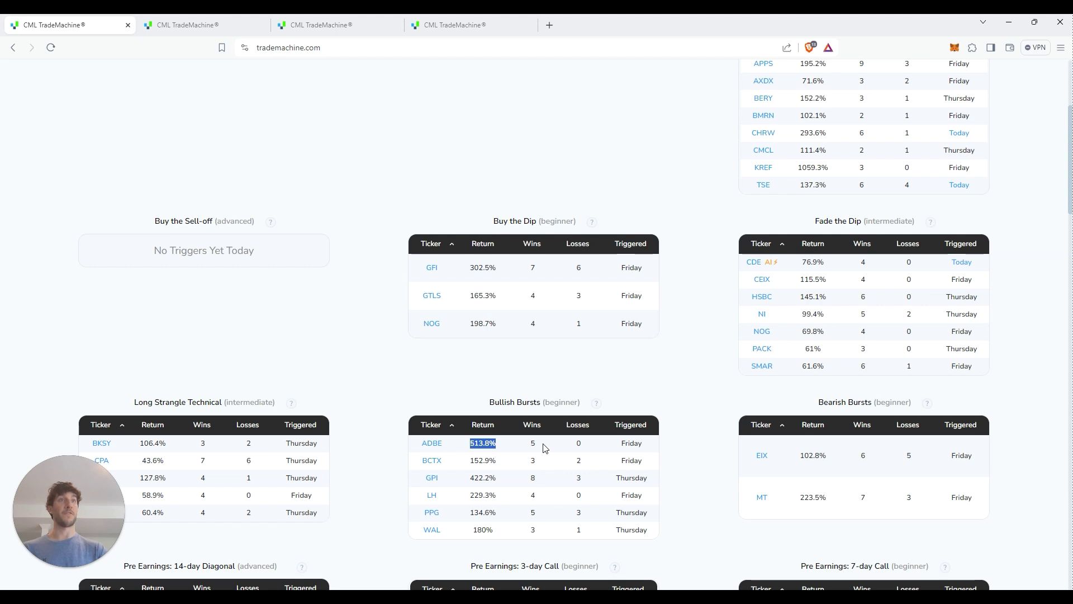
pyautogui.moveTo(544, 445); pyautogui.dragTo(512, 445)
pyautogui.moveTo(587, 445); pyautogui.dragTo(565, 446)
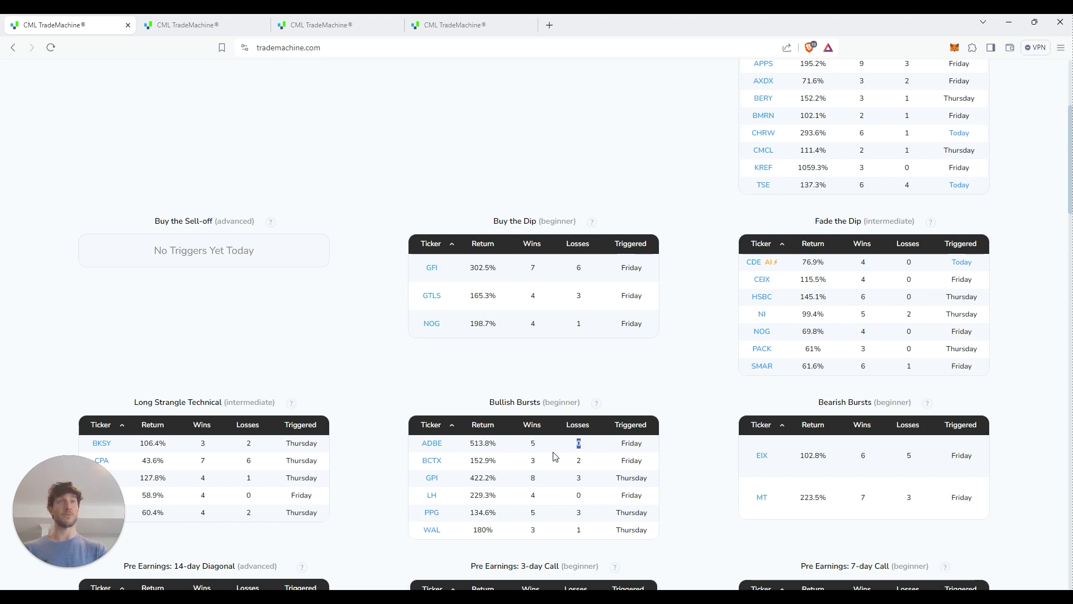
# Open the ADBE Long Call backtest from Bullish Bursts and highlight its strategy title
pyautogui.click(431, 443)
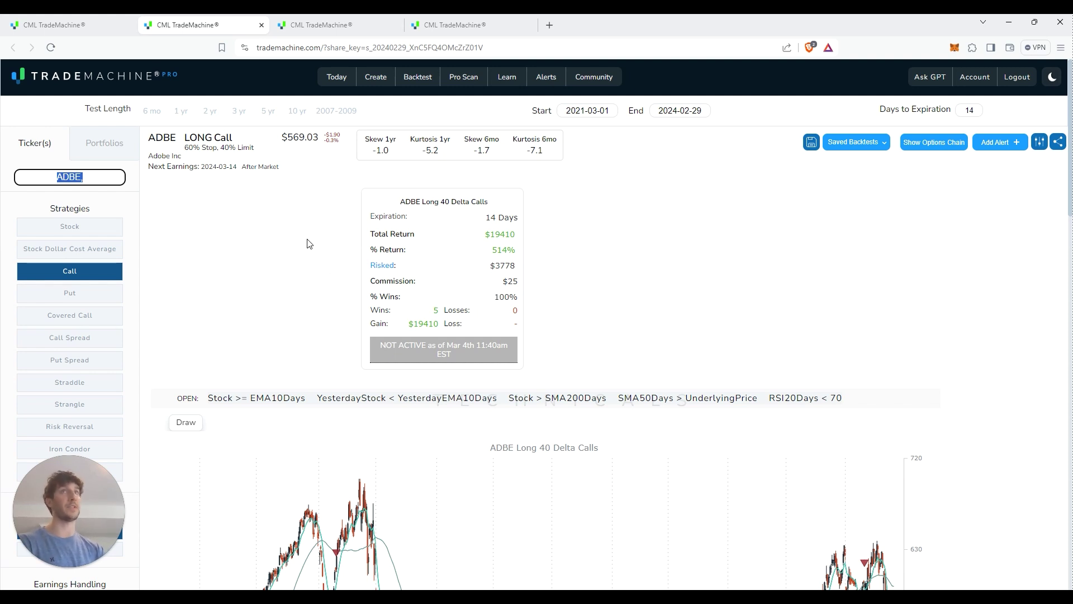
pyautogui.click(238, 144)
pyautogui.moveTo(236, 143); pyautogui.dragTo(226, 140)
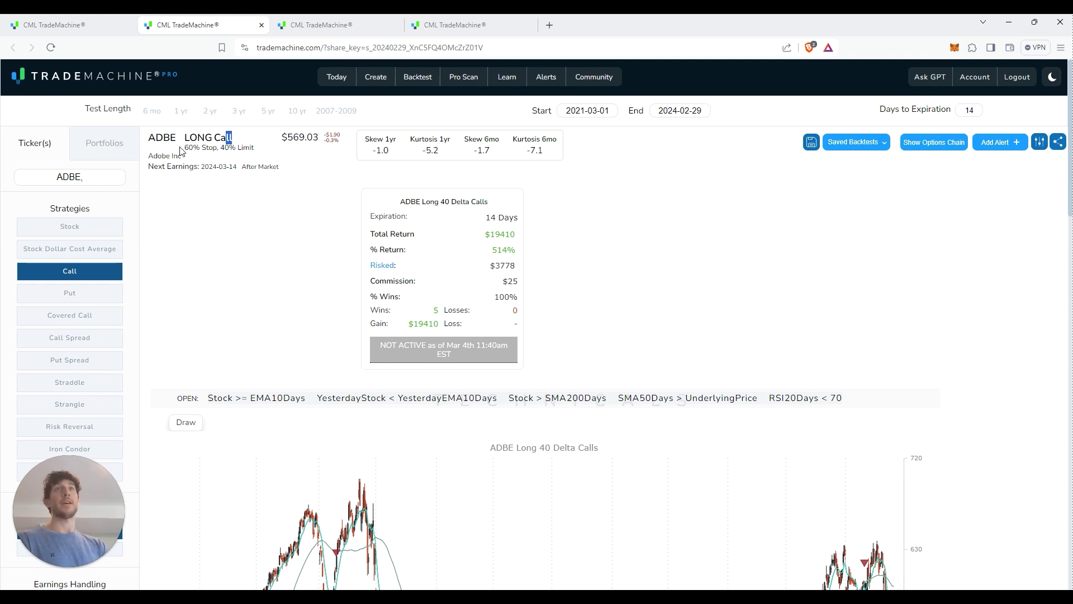
# Check the 60% stop and 40% limit exit rules, then expand the full statistics and trades list
pyautogui.moveTo(185, 148); pyautogui.dragTo(274, 150)
pyautogui.click(219, 151)
pyautogui.click(281, 178)
pyautogui.click(274, 149)
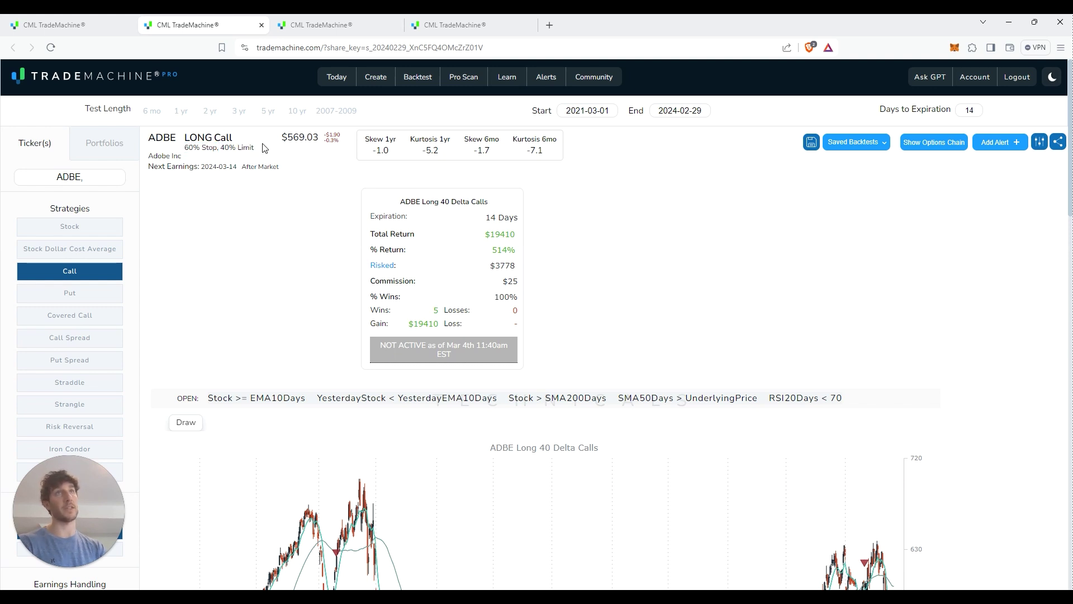
pyautogui.click(454, 250)
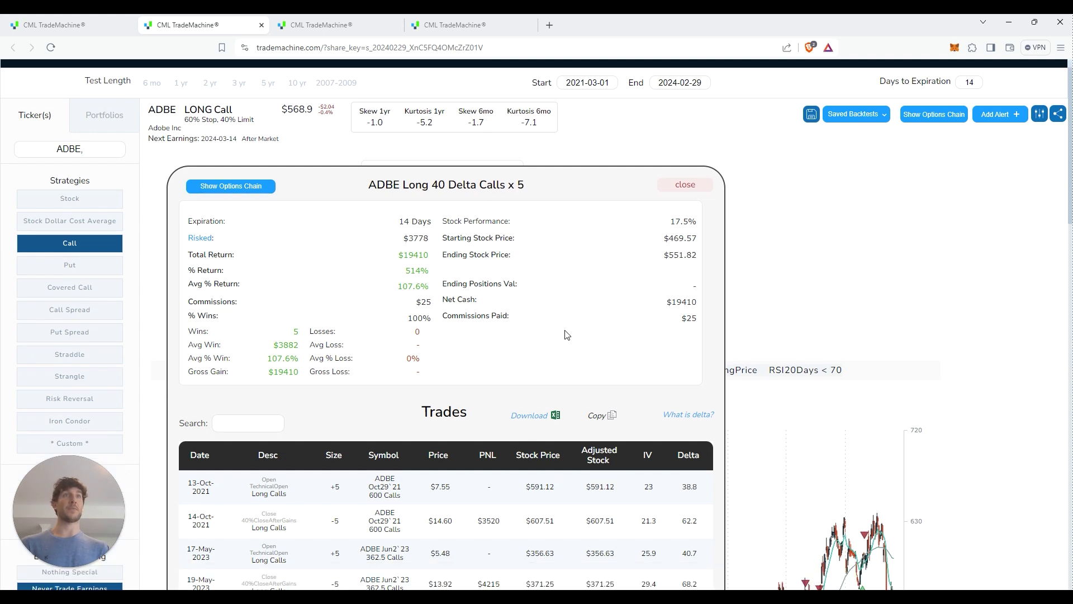
# Review the ADBE summary statistics and 0 losses, then switch back to the Today triggers tab
pyautogui.scroll(-3, 565, 336)
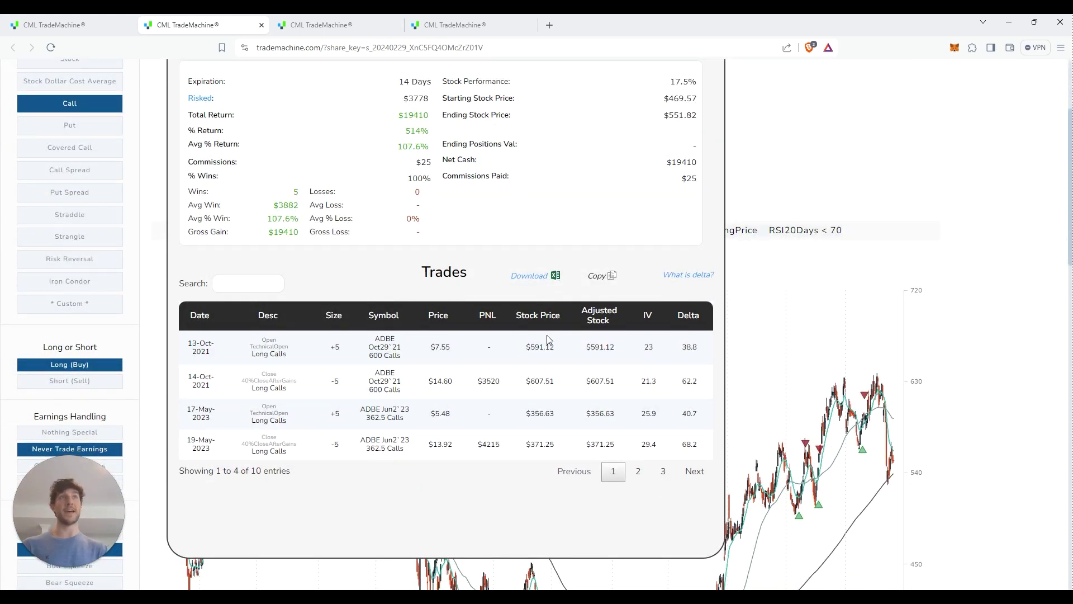
pyautogui.scroll(2, 551, 334)
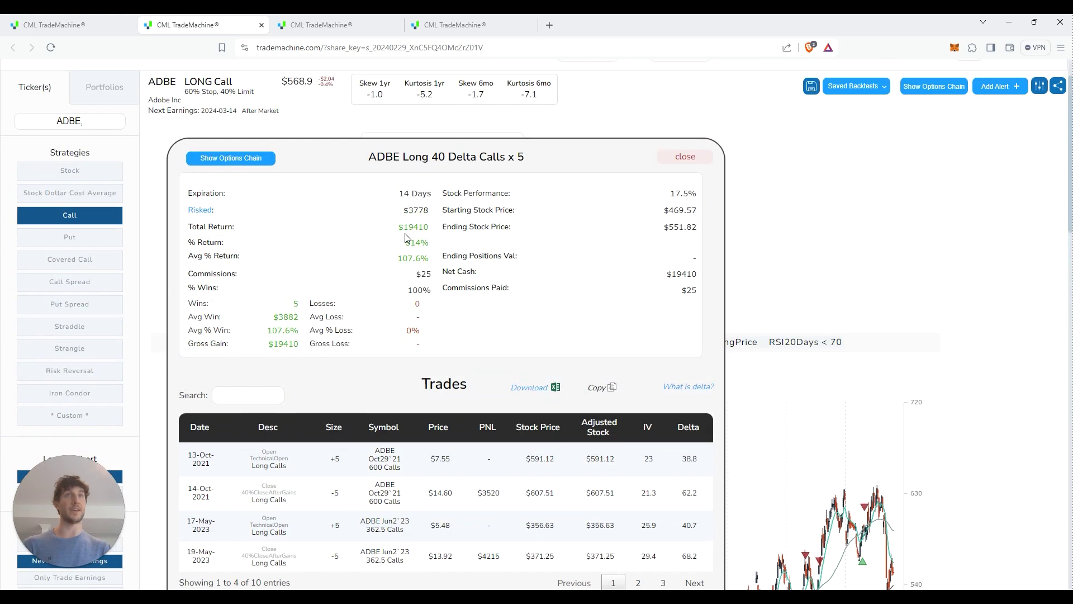
pyautogui.moveTo(405, 241)
pyautogui.mouseDown()
pyautogui.moveTo(438, 251)
pyautogui.moveTo(420, 255)
pyautogui.mouseUp()
pyautogui.click(420, 255)
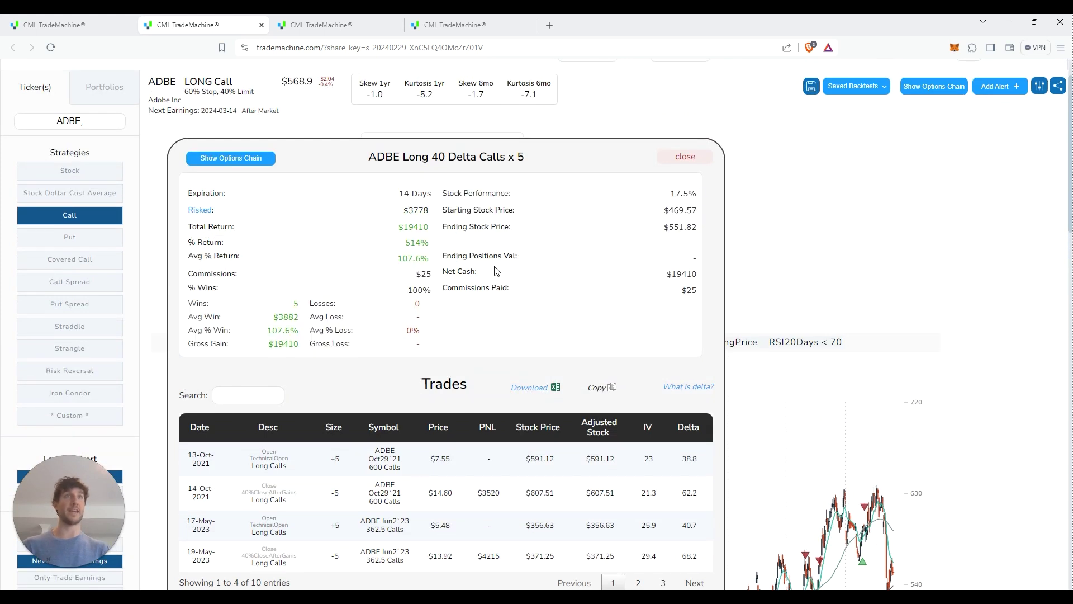
pyautogui.moveTo(425, 304); pyautogui.dragTo(400, 303)
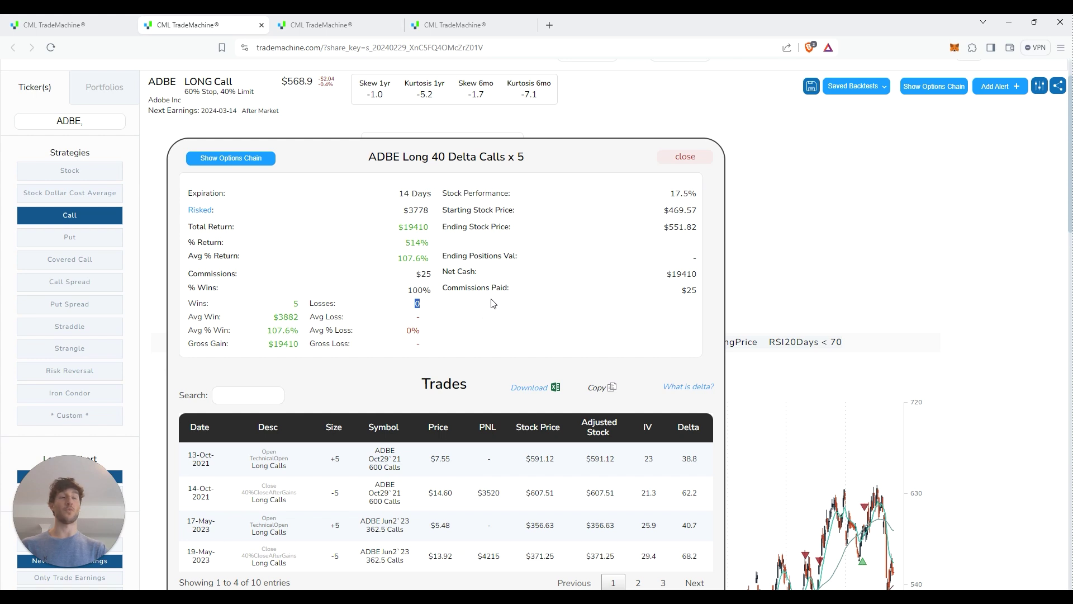
pyautogui.scroll(-2, 538, 290)
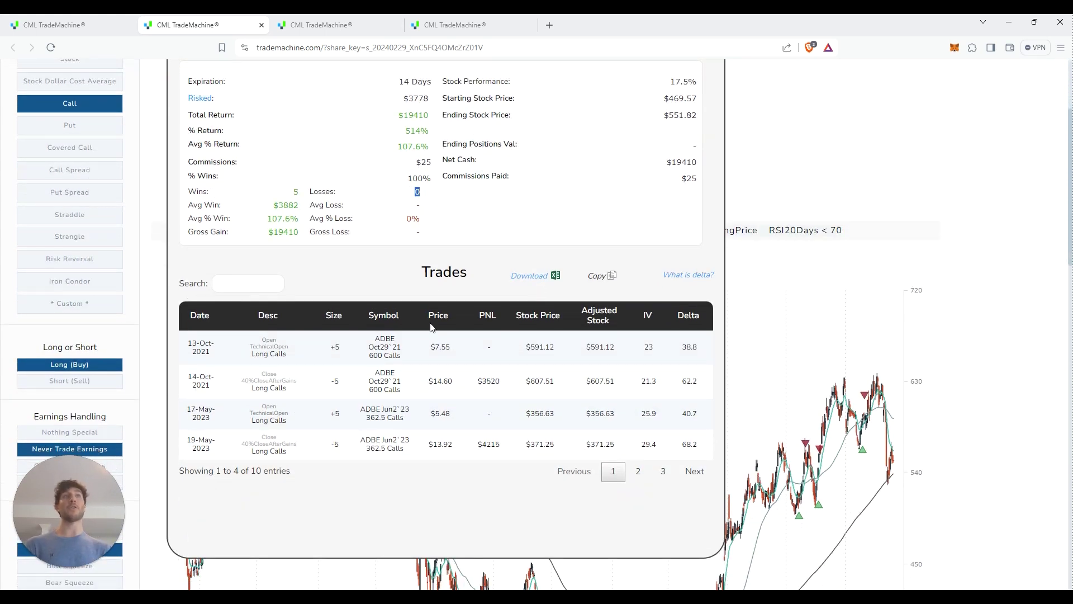
pyautogui.scroll(2, 485, 303)
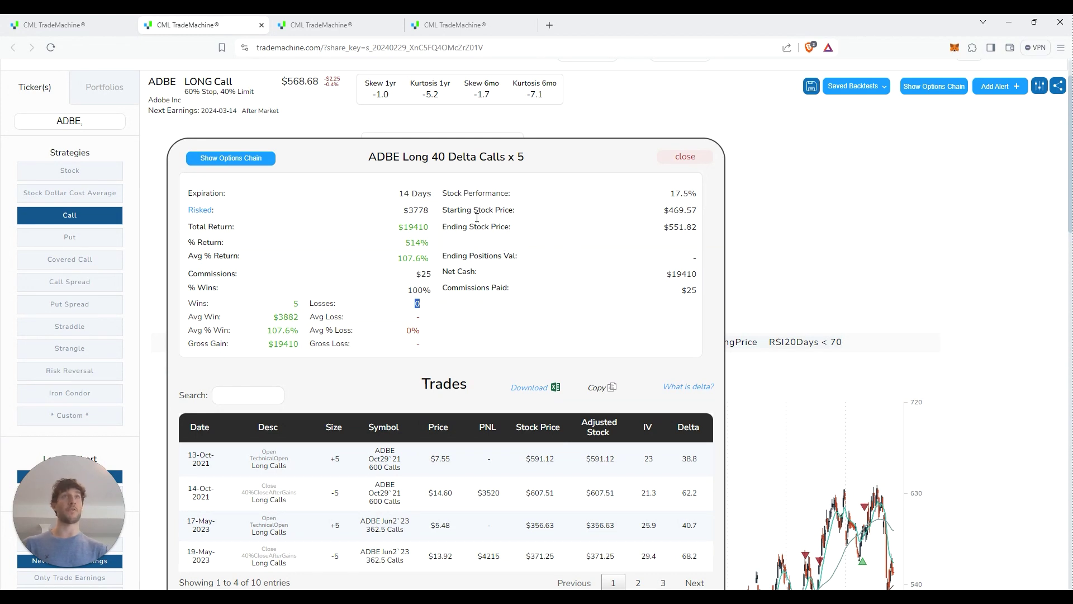
pyautogui.hotkey('ctrl', 'shift', 'Tab')
pyautogui.scroll(5, 391, 305)
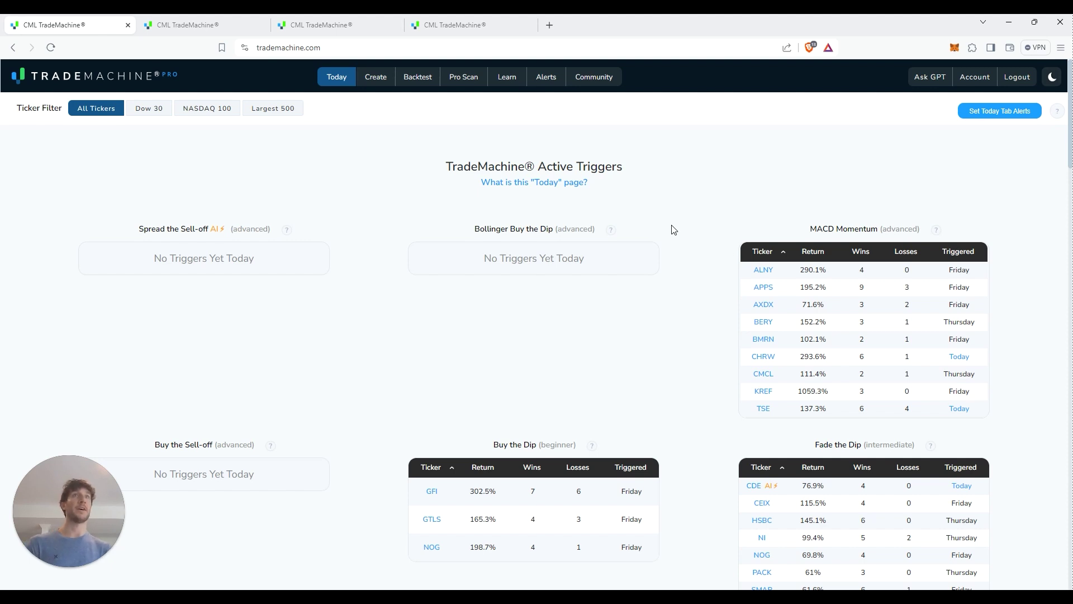
# Glance at the GPI backtest, then return to the Today triggers page's Bullish Bursts table
pyautogui.click(342, 19)
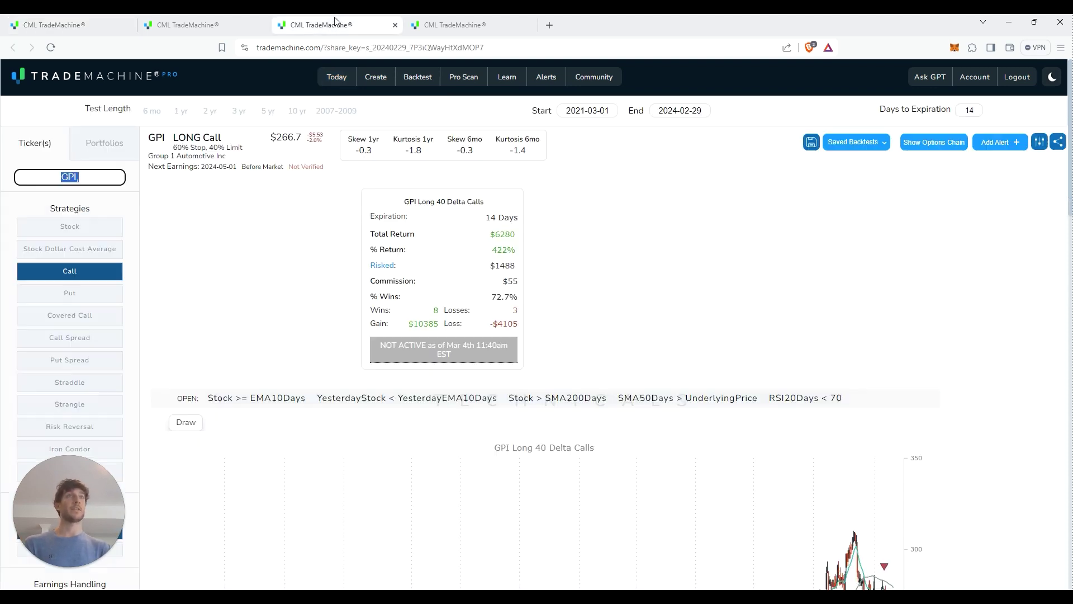
pyautogui.click(89, 19)
pyautogui.scroll(-1, 643, 294)
pyautogui.scroll(-3, 643, 293)
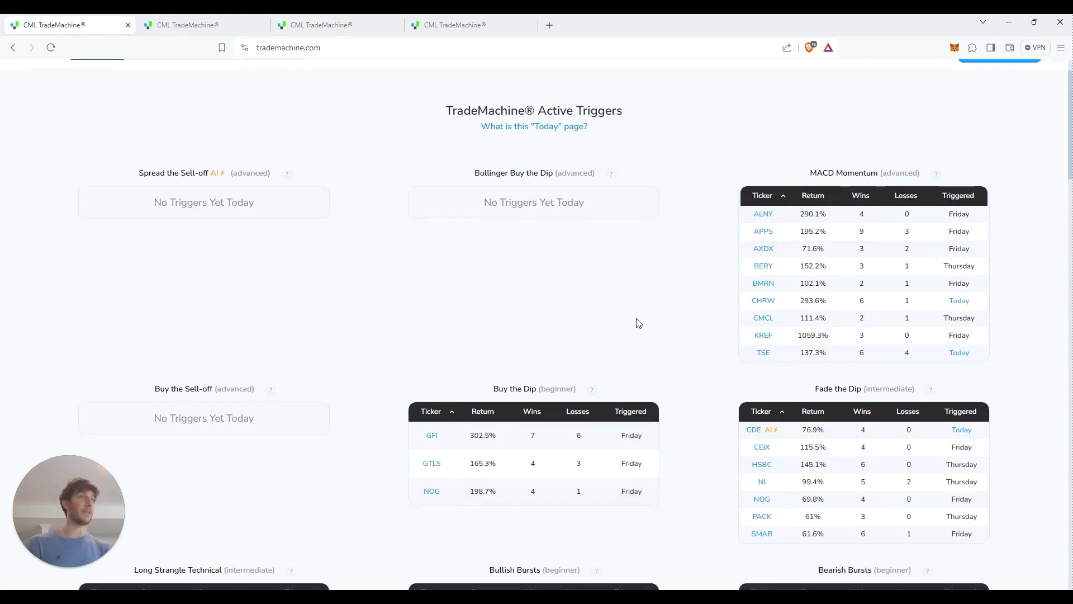
pyautogui.click(318, 19)
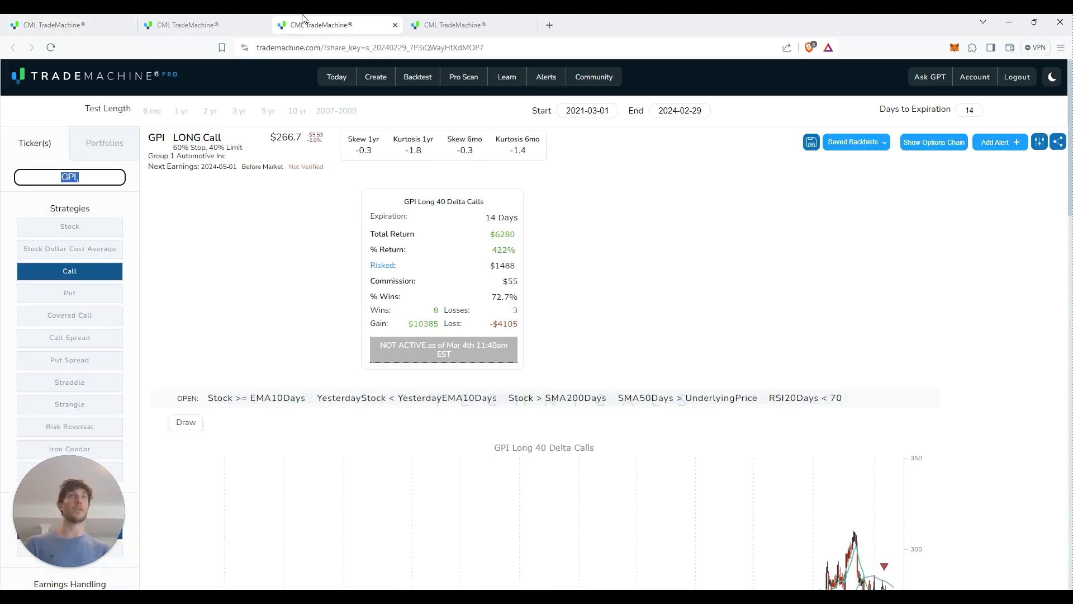
pyautogui.hotkey('ctrl', '1')
pyautogui.scroll(-3, 449, 347)
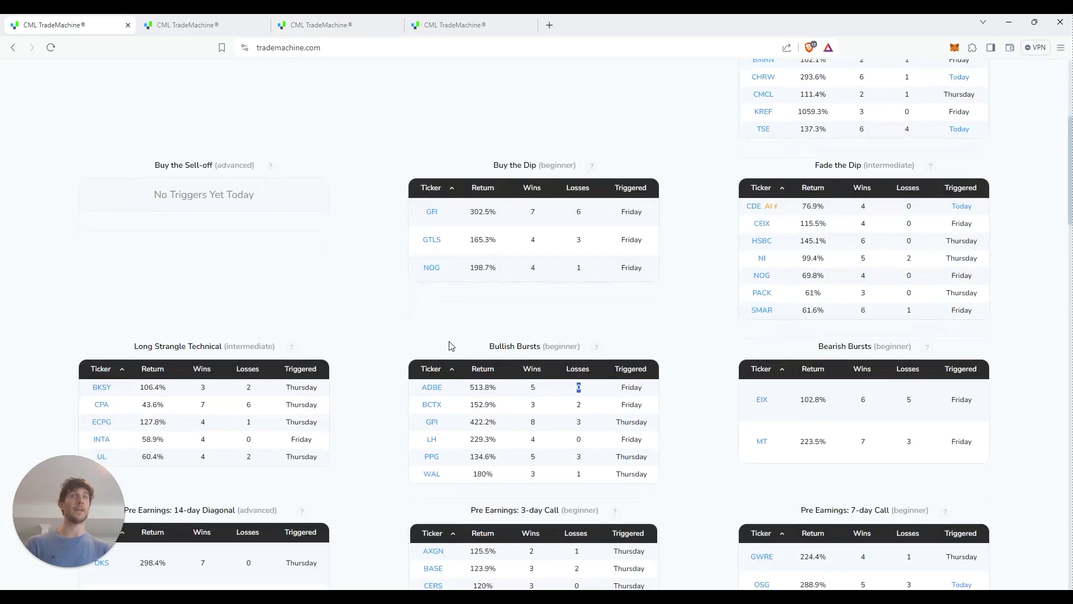
pyautogui.scroll(-1, 452, 347)
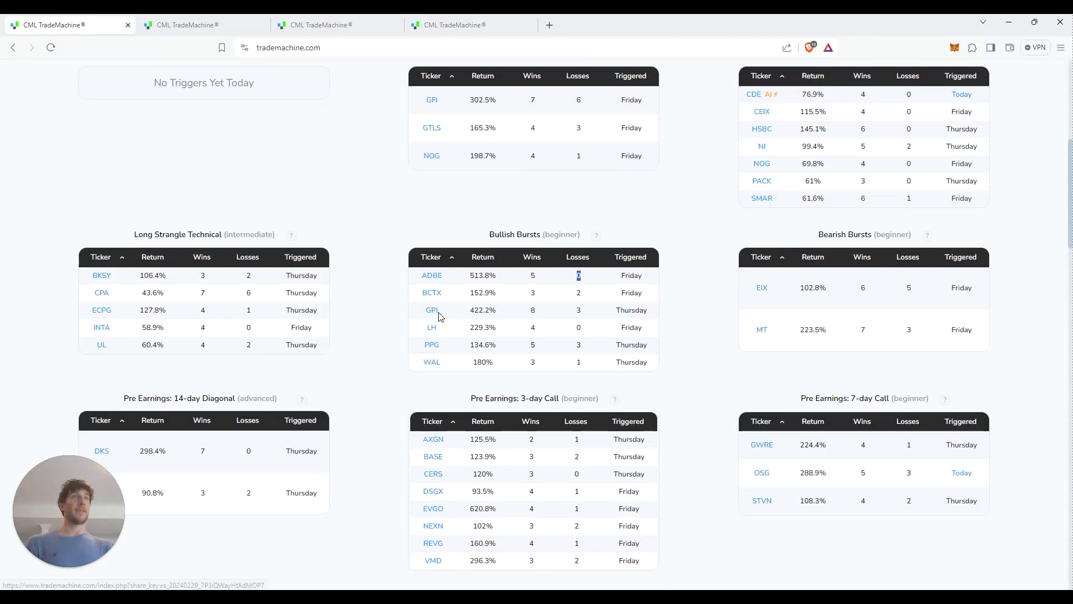
# Highlight GPI's row: triggered Thursday, 8 wins, 422.2% return and 3 losses
pyautogui.click(517, 316)
pyautogui.moveTo(609, 314); pyautogui.dragTo(656, 318)
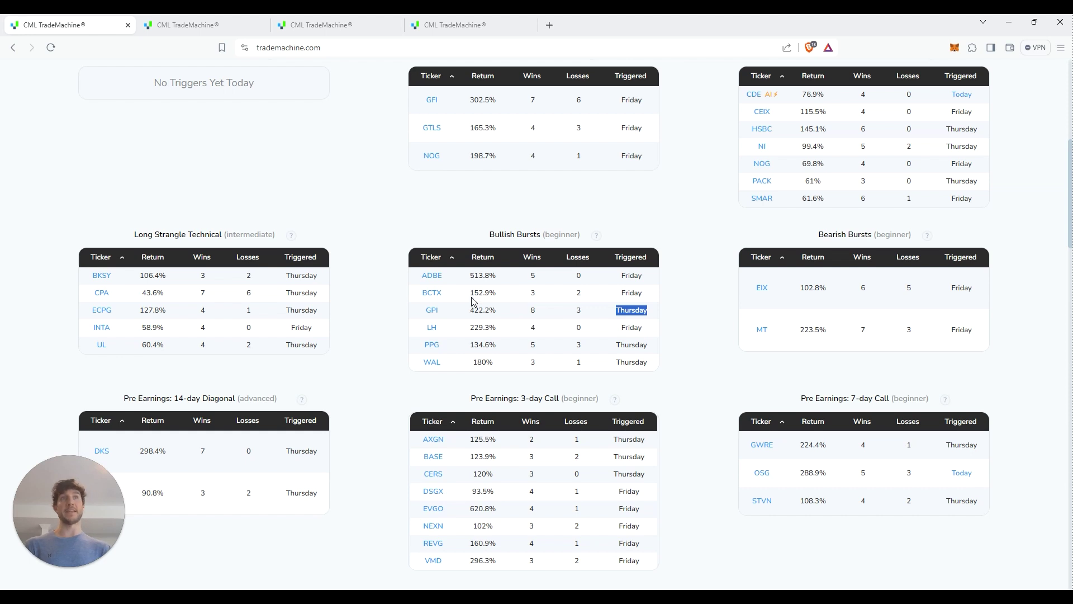
pyautogui.doubleClick(533, 311)
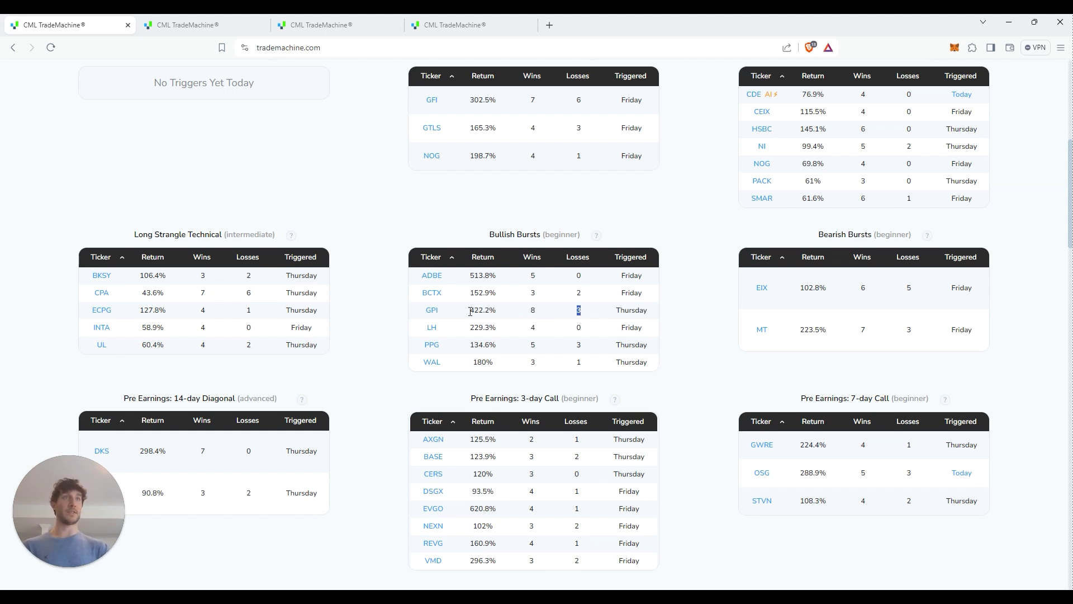
pyautogui.moveTo(469, 311); pyautogui.dragTo(503, 321)
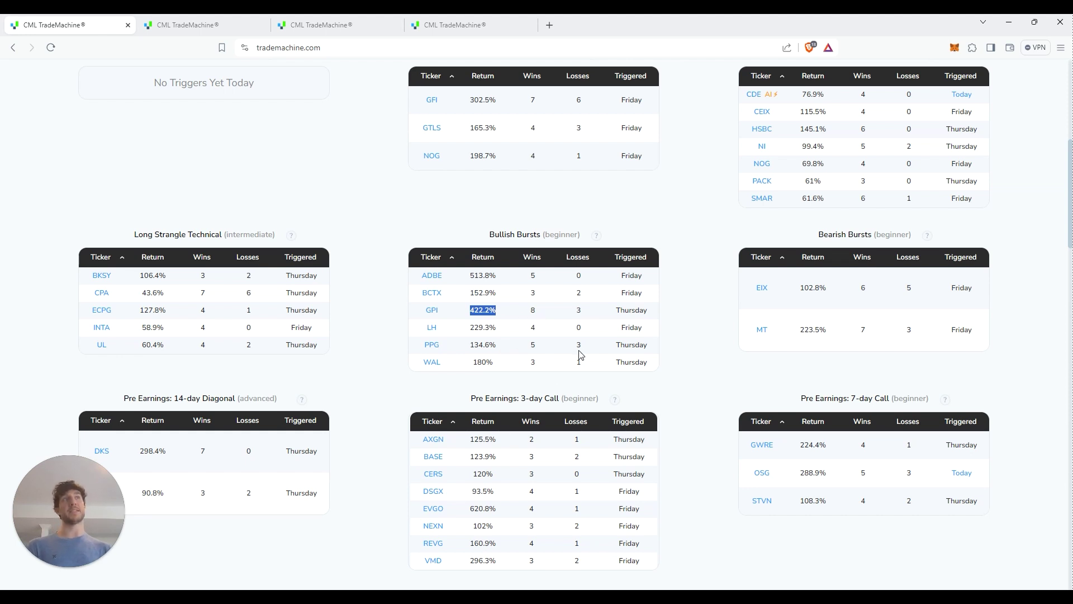
pyautogui.click(535, 342)
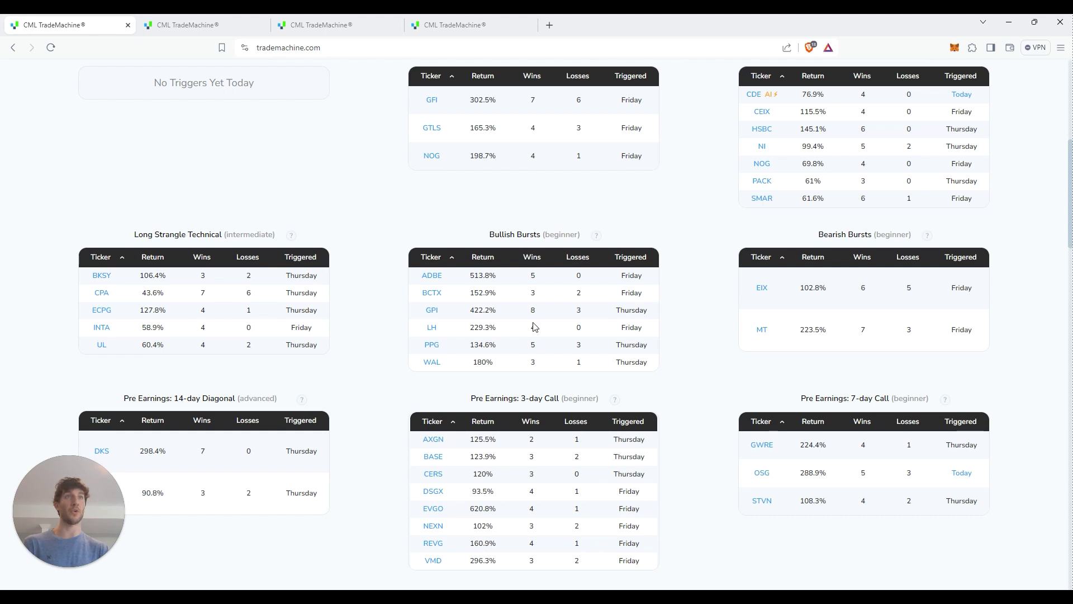
pyautogui.moveTo(589, 318); pyautogui.dragTo(578, 316)
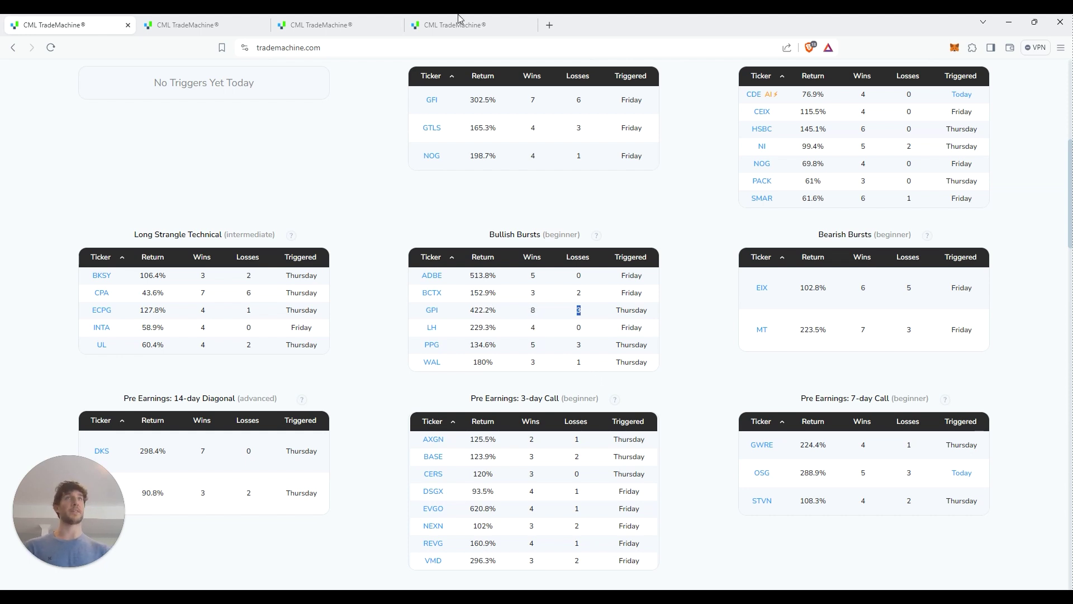
pyautogui.click(384, 25)
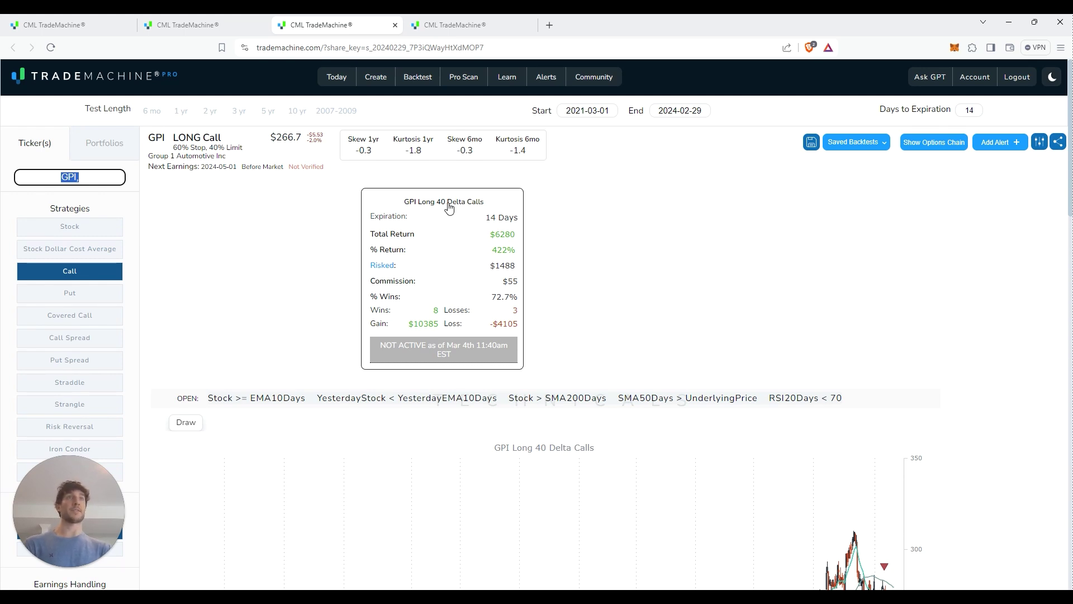
# Open the detailed GPI Long 40 Delta Calls results with the trades table
pyautogui.click(980, 110)
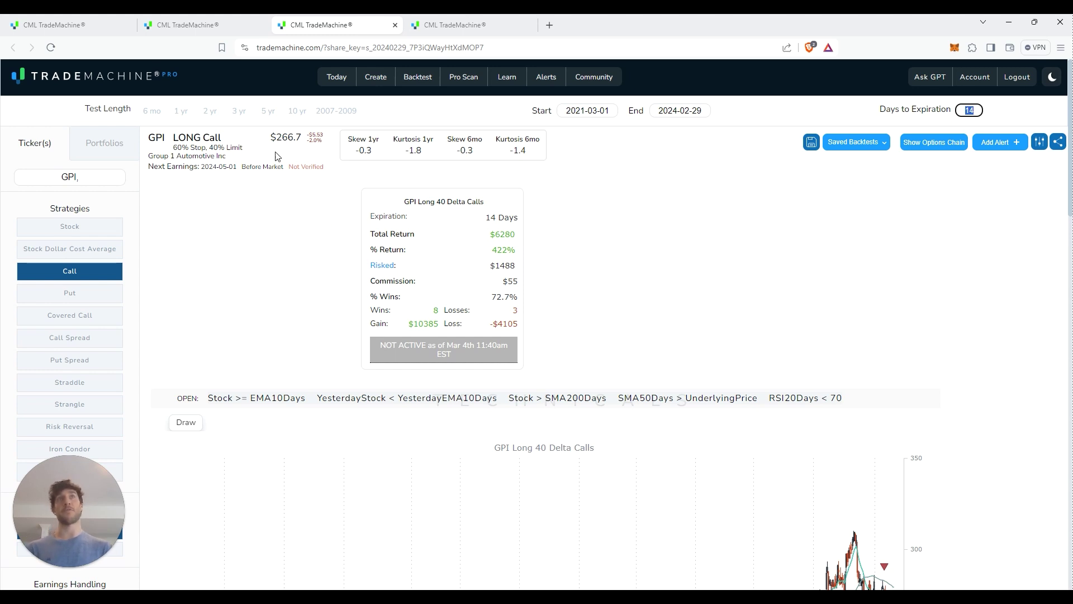
pyautogui.click(522, 209)
pyautogui.scroll(-2, 406, 341)
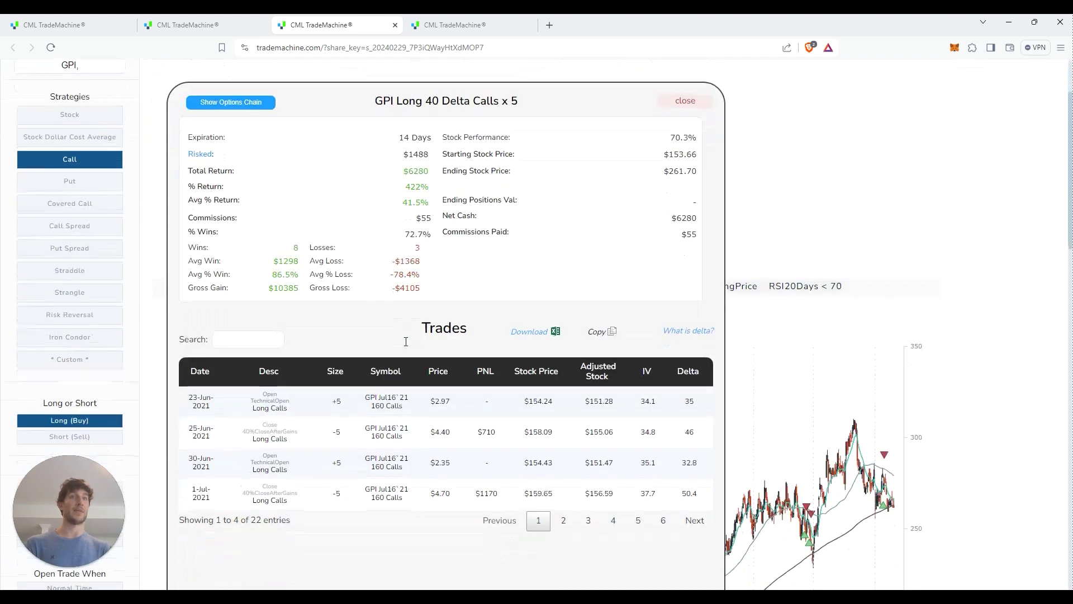
pyautogui.scroll(-1, 406, 341)
# Page through the GPI trades from page 2 to the last page, page 6
pyautogui.click(564, 464)
pyautogui.click(592, 466)
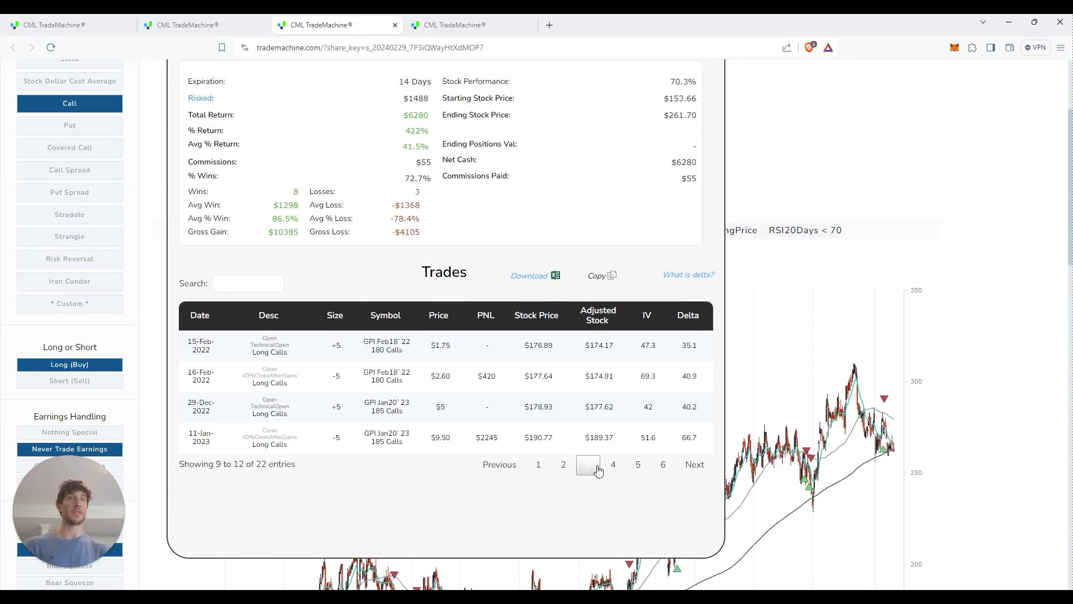
pyautogui.click(613, 464)
pyautogui.click(638, 464)
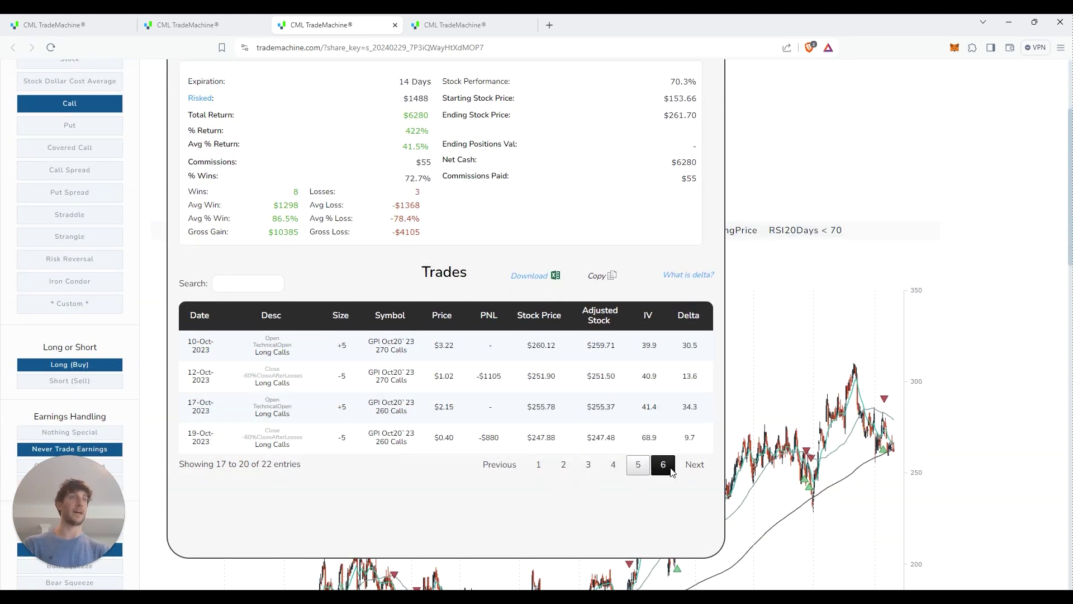
pyautogui.click(671, 471)
pyautogui.scroll(2, 266, 191)
pyautogui.moveTo(402, 242); pyautogui.dragTo(442, 243)
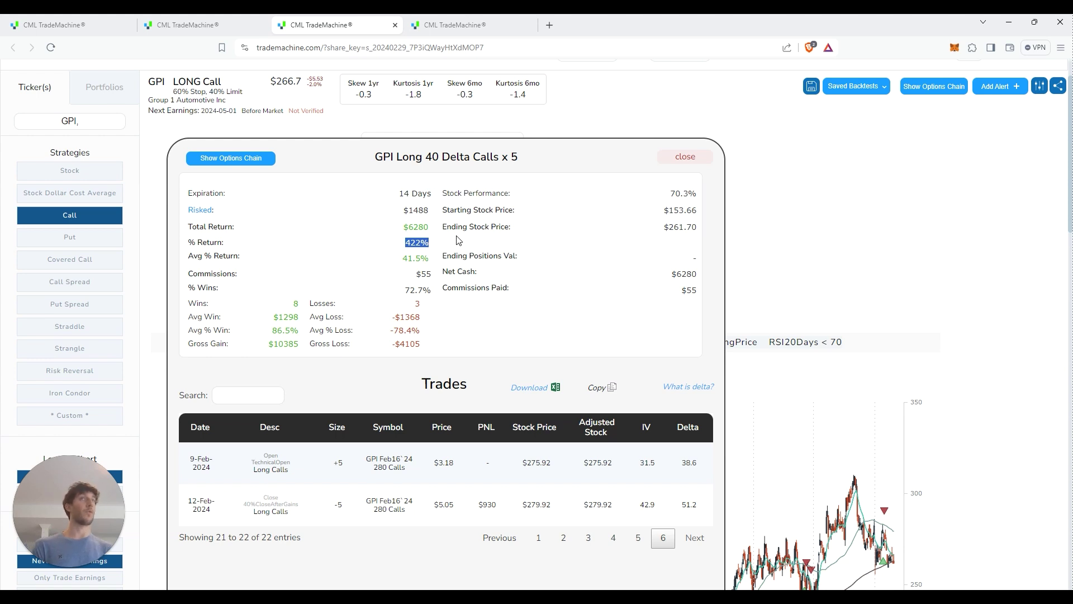
# On the Today page, highlight CHRW's MACD Momentum row: 6 wins, 1 loss, 293.6% return
pyautogui.click(56, 25)
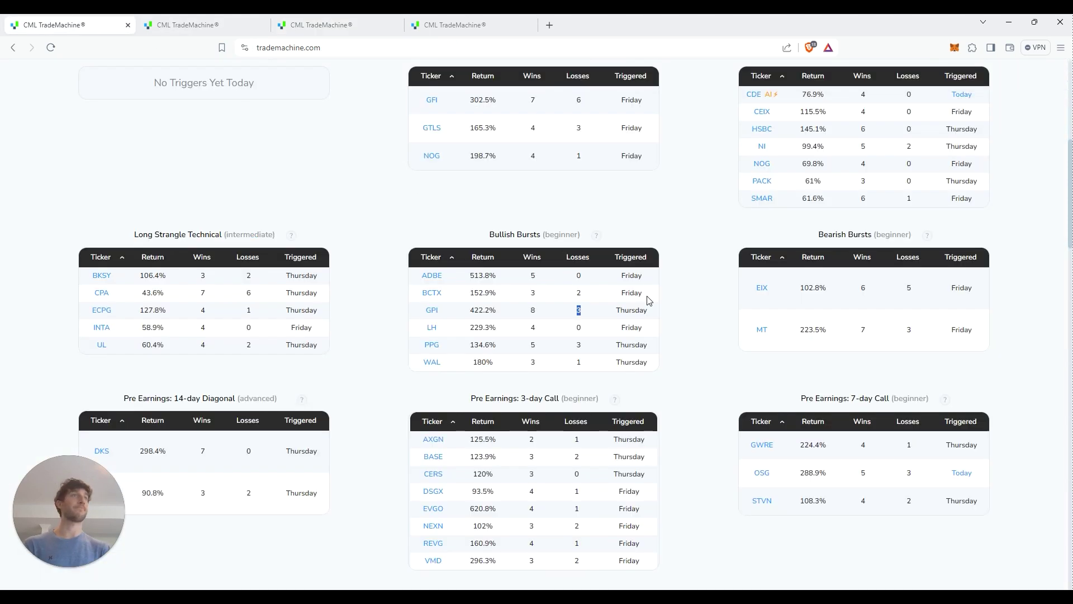
pyautogui.scroll(6, 656, 304)
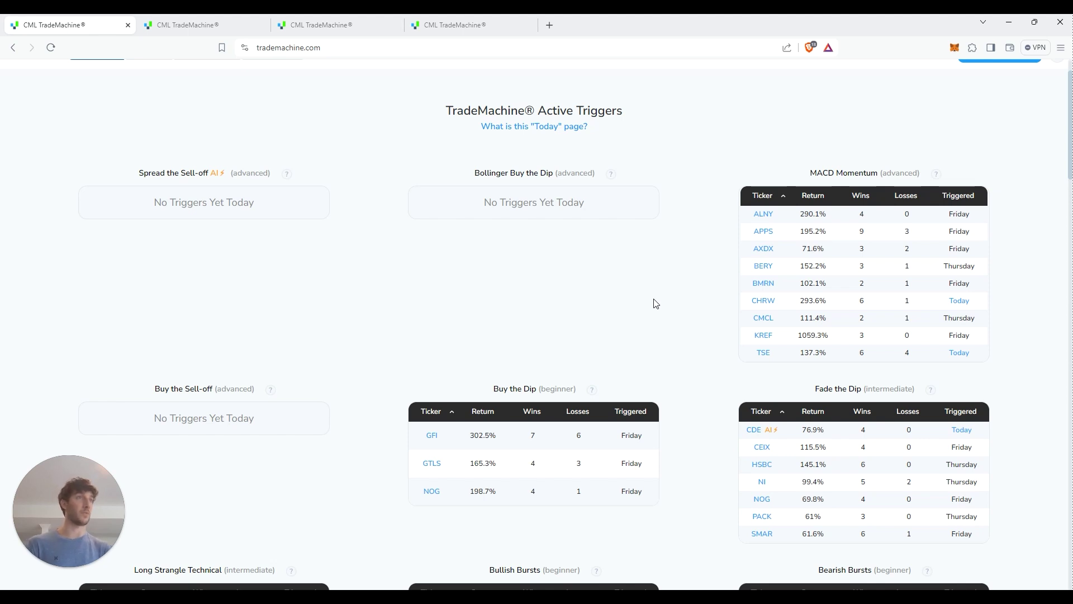
pyautogui.click(464, 25)
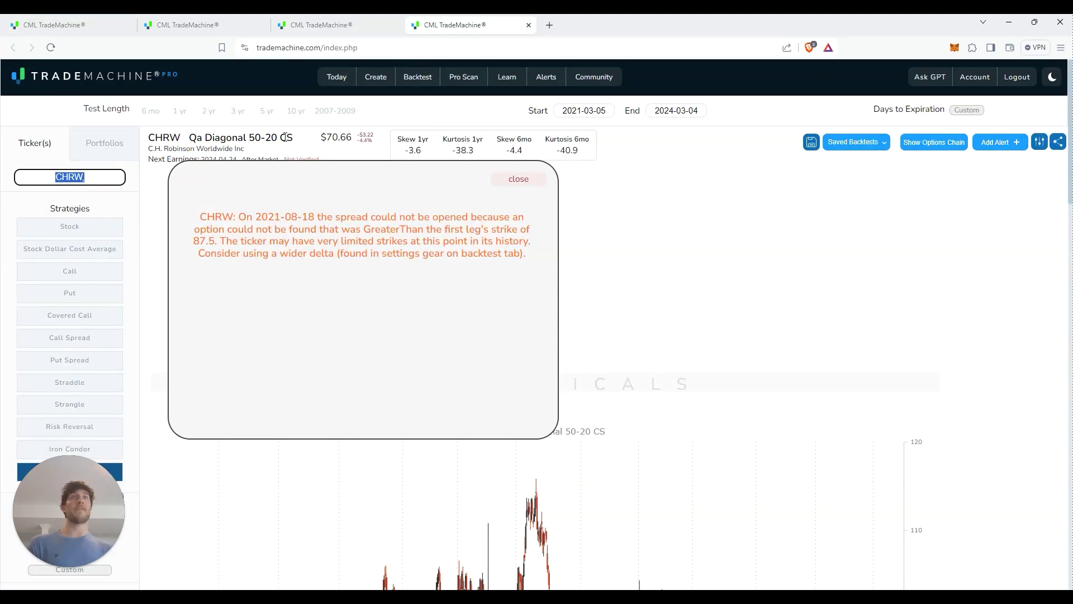
pyautogui.click(69, 24)
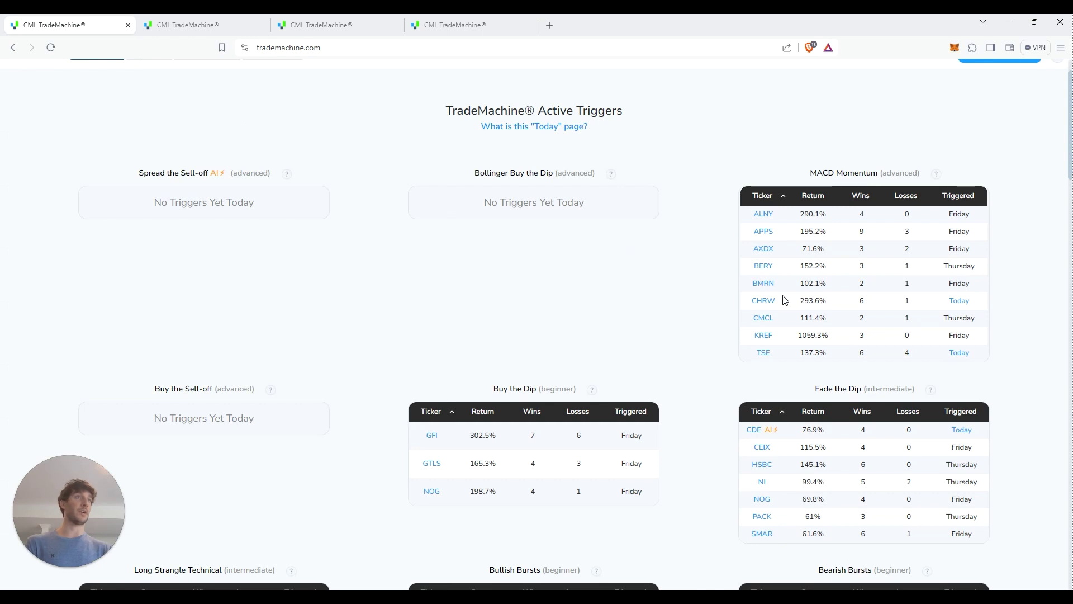
pyautogui.scroll(1, 783, 313)
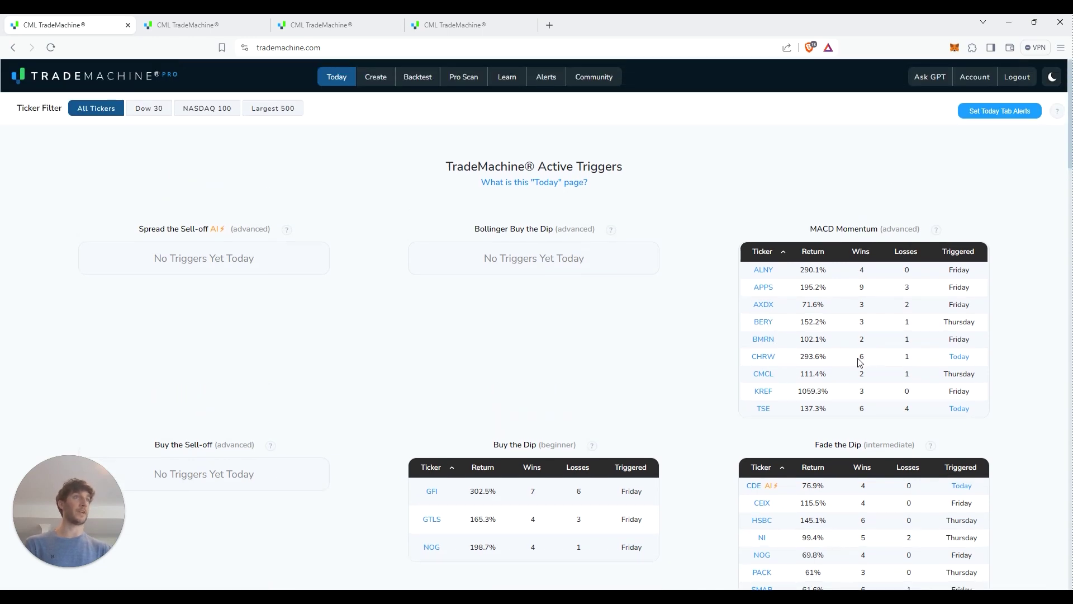
pyautogui.moveTo(811, 228); pyautogui.dragTo(863, 234)
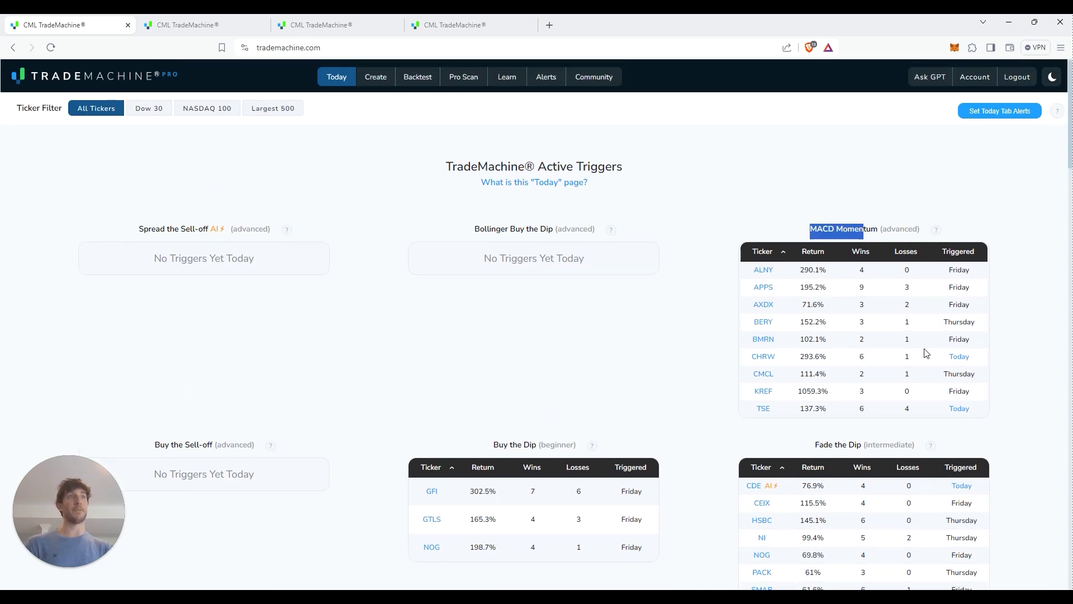
pyautogui.moveTo(867, 358); pyautogui.dragTo(856, 356)
pyautogui.moveTo(935, 355); pyautogui.dragTo(869, 367)
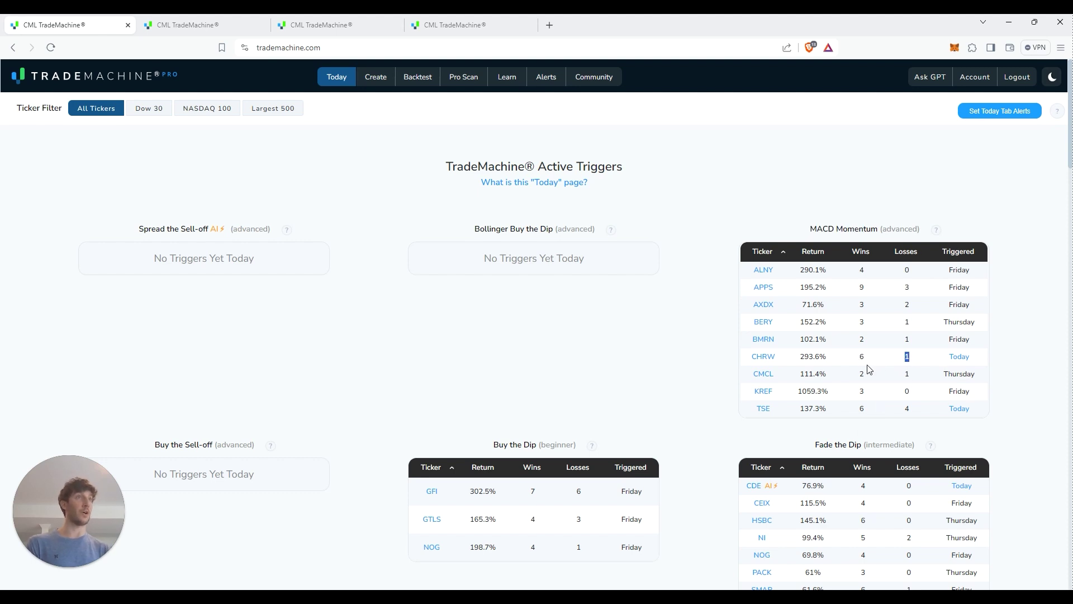
pyautogui.moveTo(801, 360); pyautogui.dragTo(831, 363)
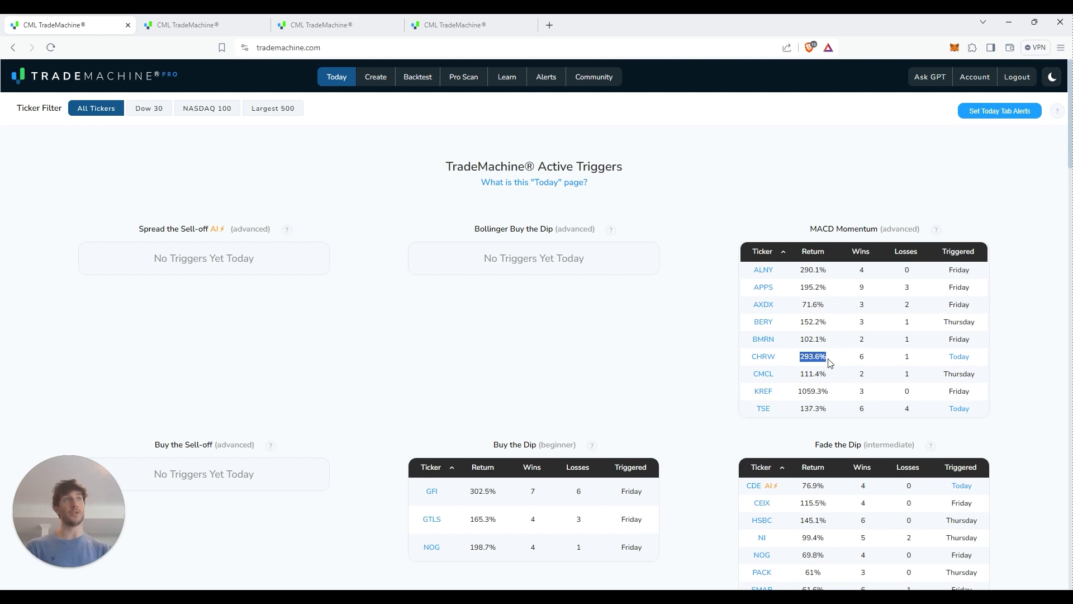
# Open the CHRW backtest, dismiss the spread error, and highlight the Qa Diagonal 50-20 name
pyautogui.click(433, 25)
pyautogui.click(515, 184)
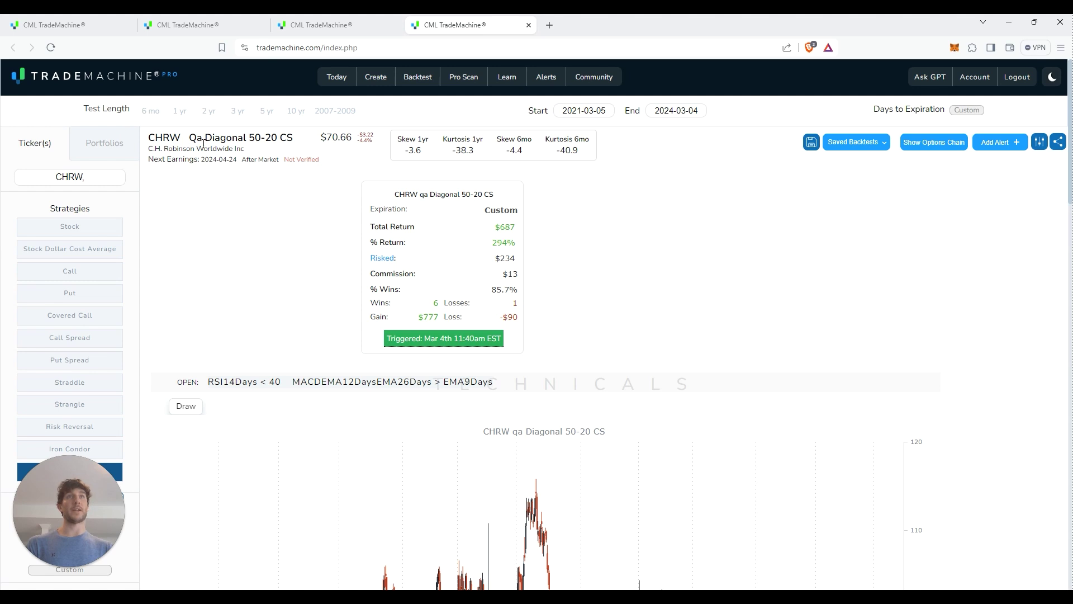
pyautogui.moveTo(191, 136); pyautogui.dragTo(282, 138)
pyautogui.click(295, 218)
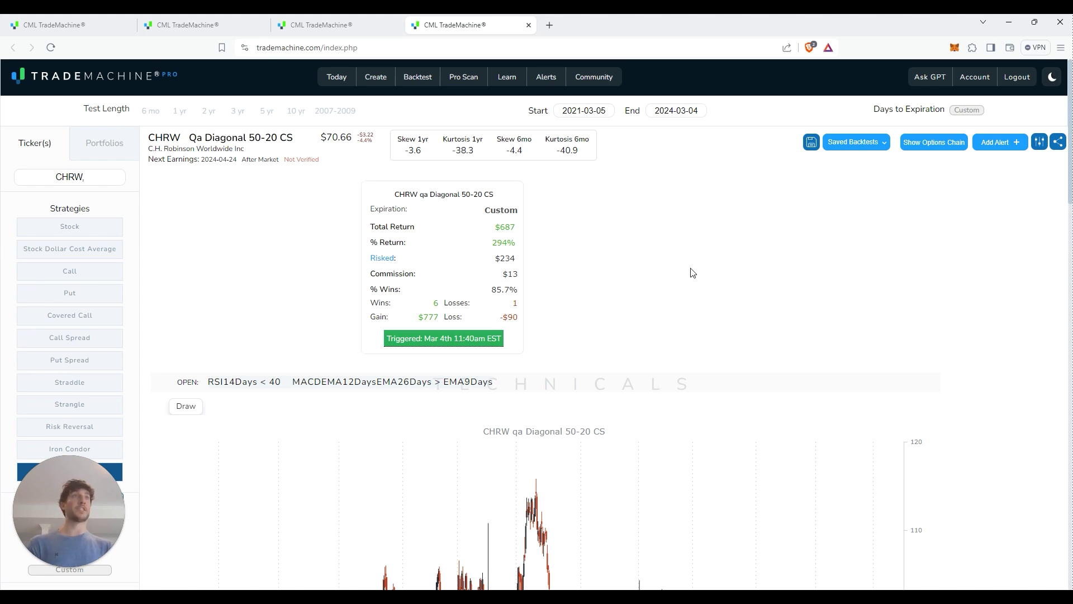
pyautogui.click(439, 267)
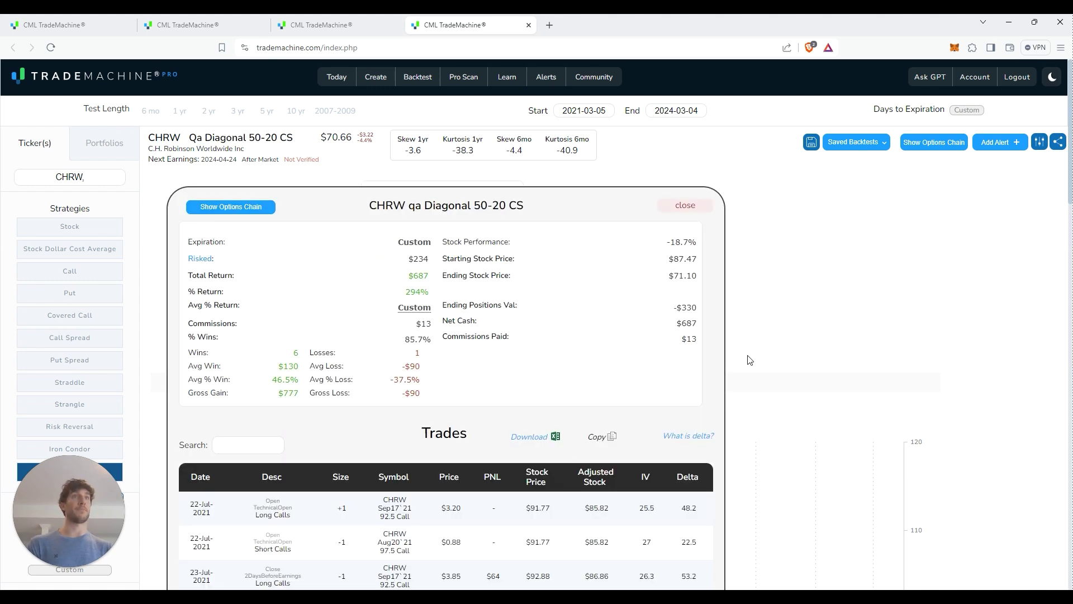
pyautogui.scroll(-1, 654, 356)
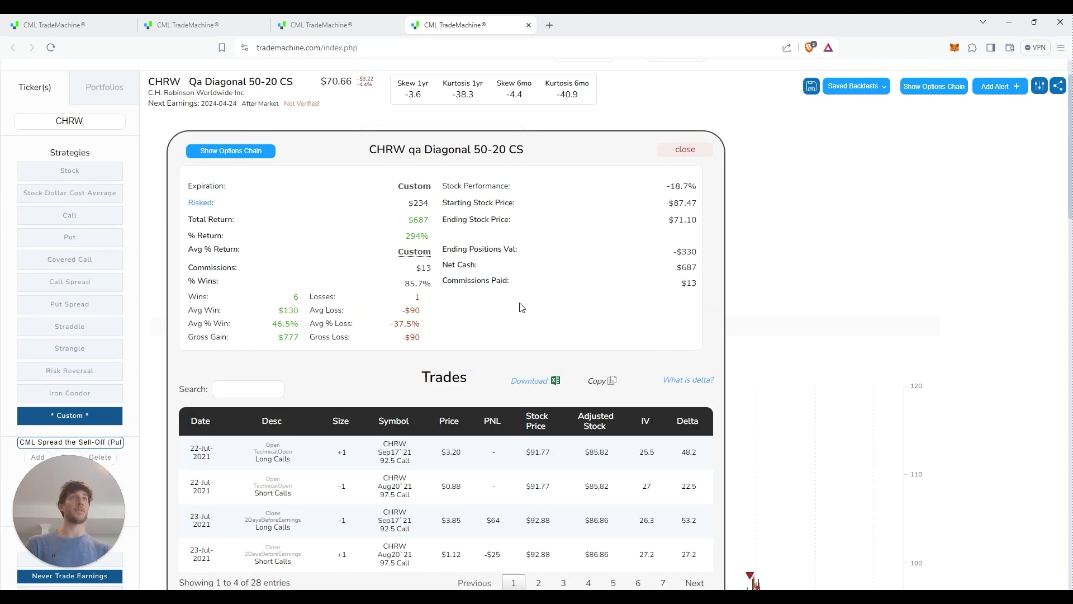
pyautogui.moveTo(302, 298); pyautogui.dragTo(284, 301)
pyautogui.moveTo(426, 298); pyautogui.dragTo(475, 312)
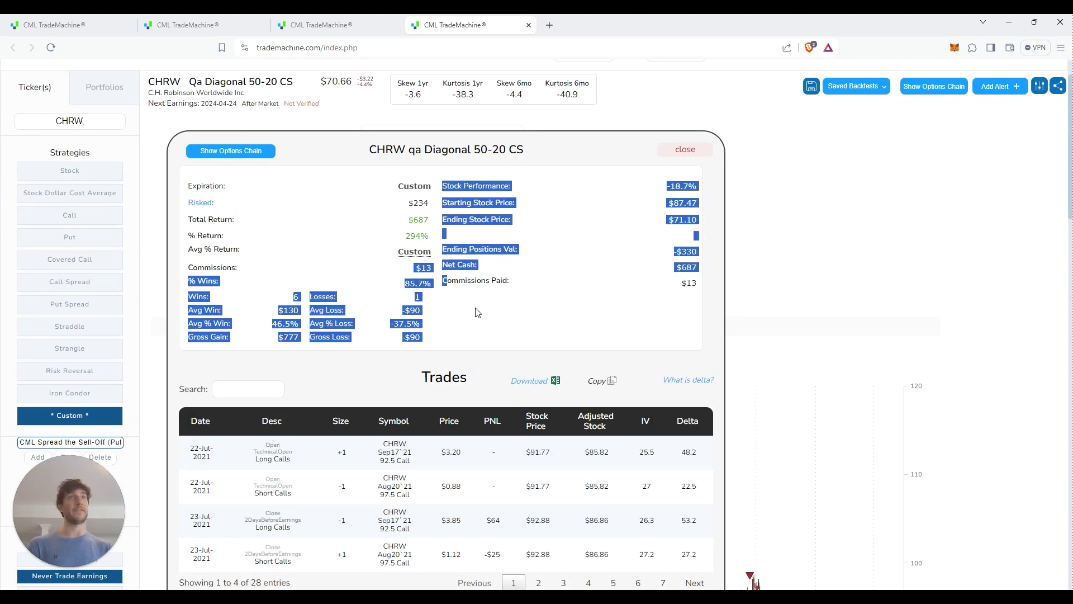
pyautogui.click(479, 319)
pyautogui.scroll(-1, 526, 329)
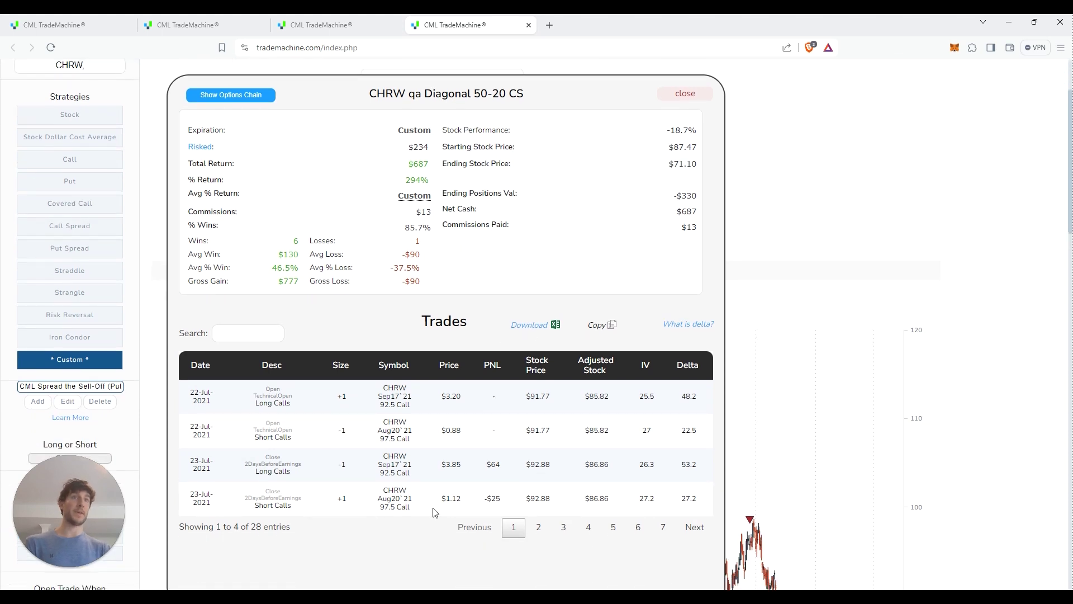
pyautogui.scroll(2, 748, 297)
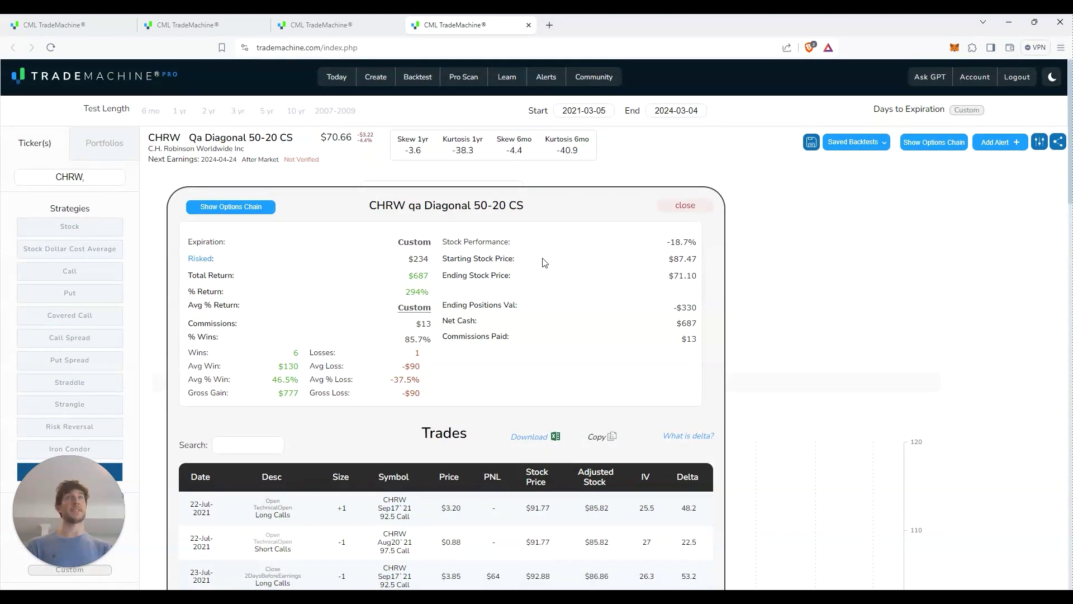
pyautogui.click(686, 205)
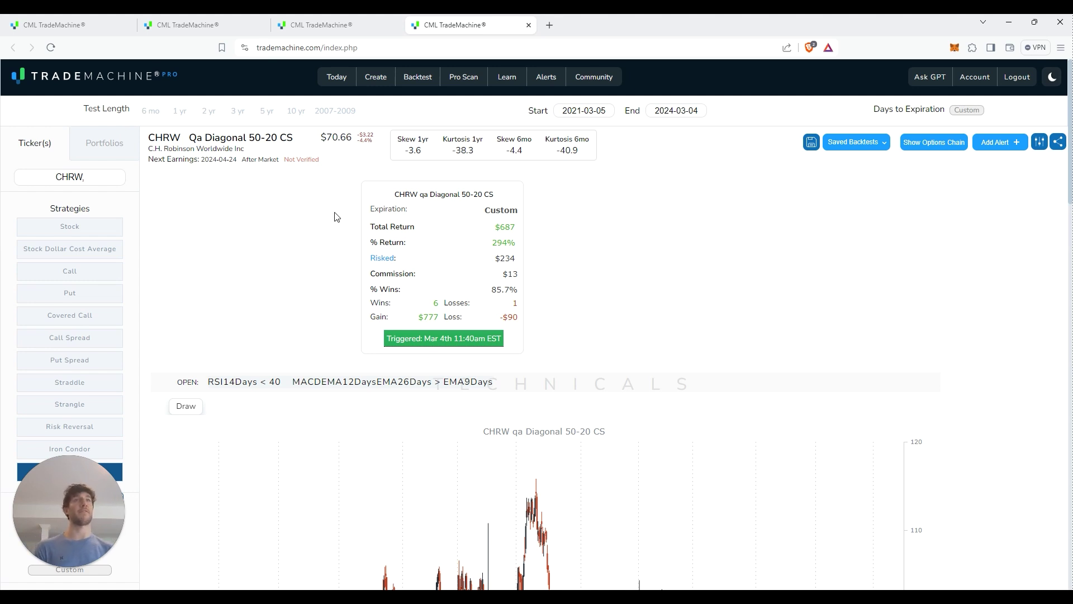
# Scroll through the CHRW backtest, glance at the Today page, and return to CHRW results
pyautogui.scroll(-2, 335, 218)
pyautogui.scroll(2, 341, 225)
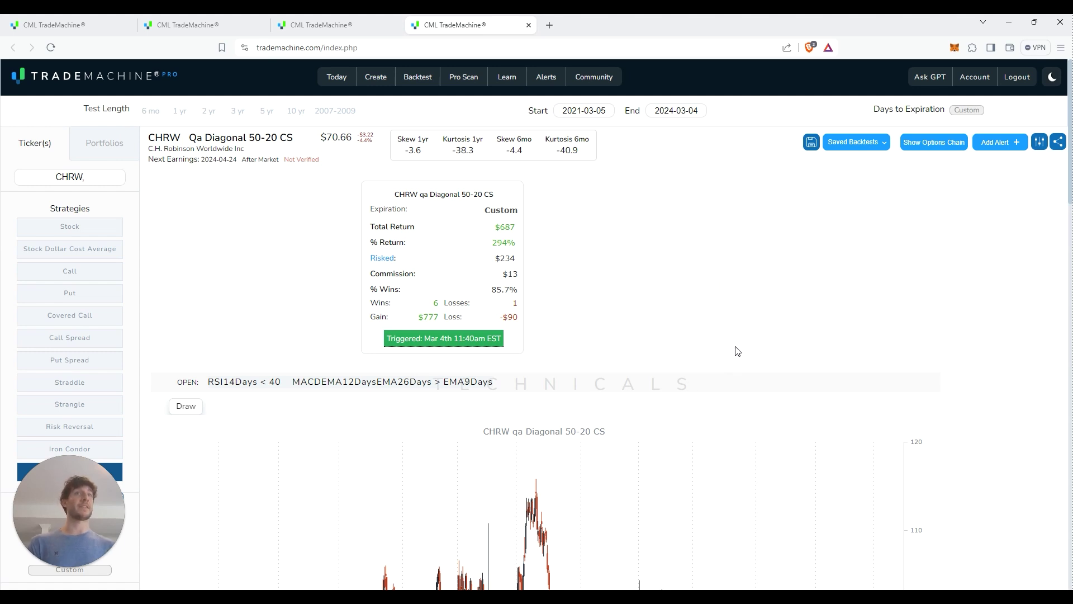
pyautogui.scroll(-3, 739, 353)
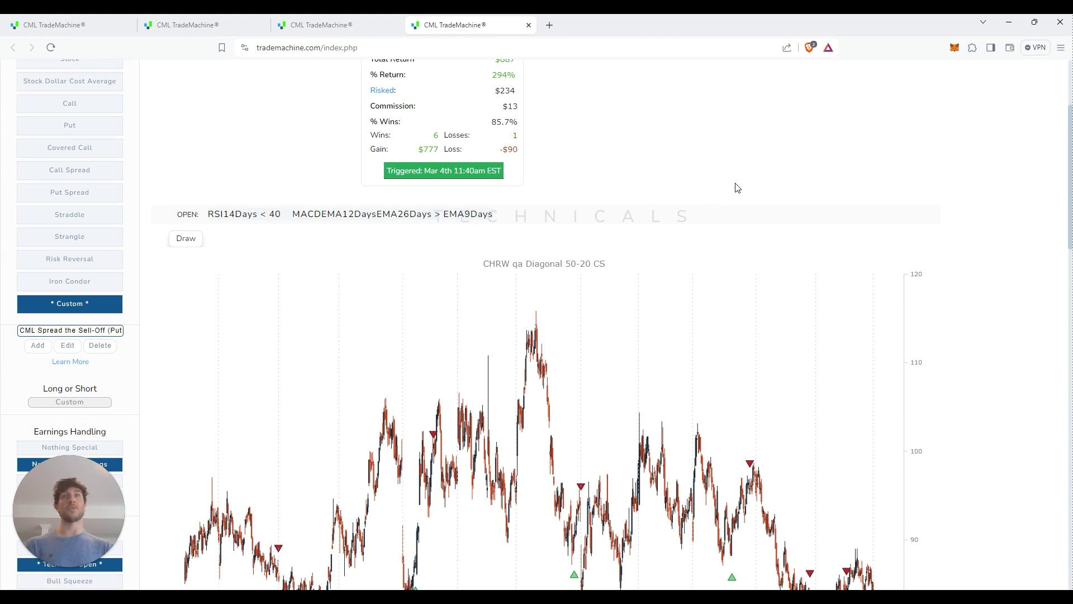
pyautogui.scroll(3, 747, 187)
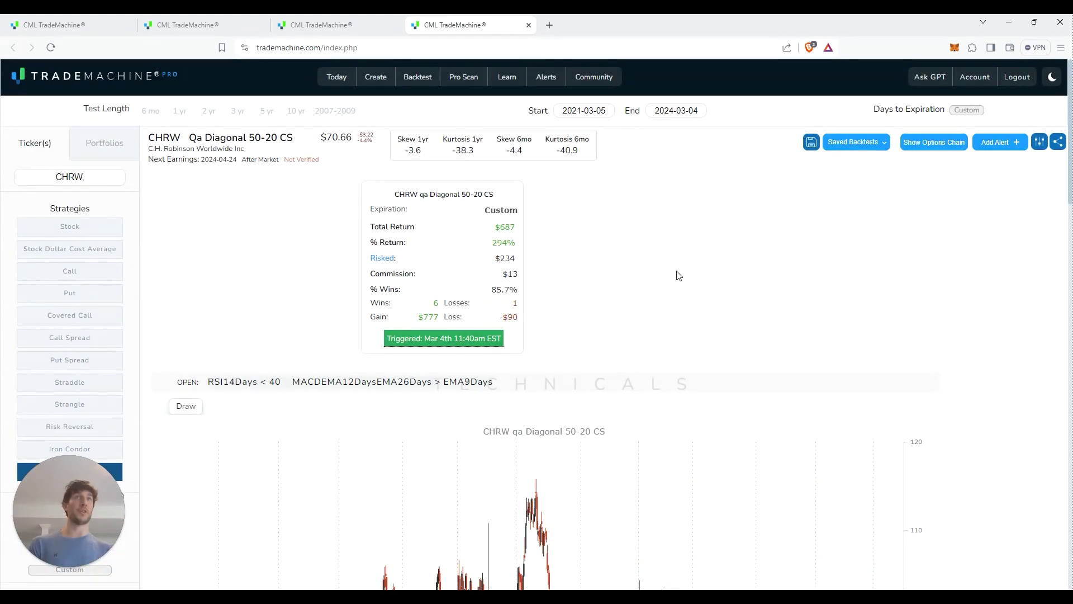
pyautogui.click(20, 17)
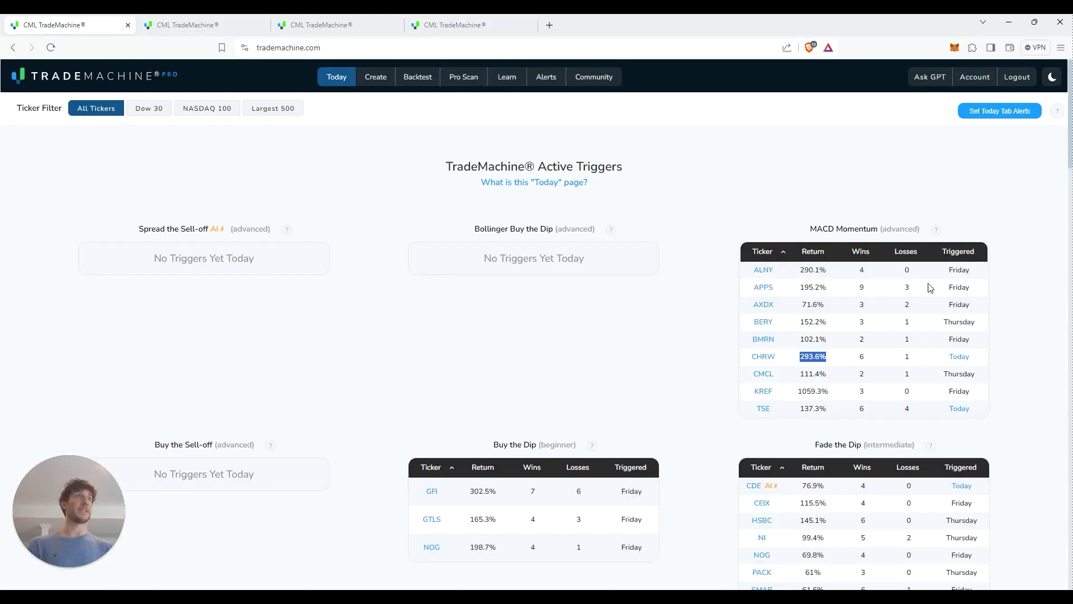
pyautogui.click(473, 25)
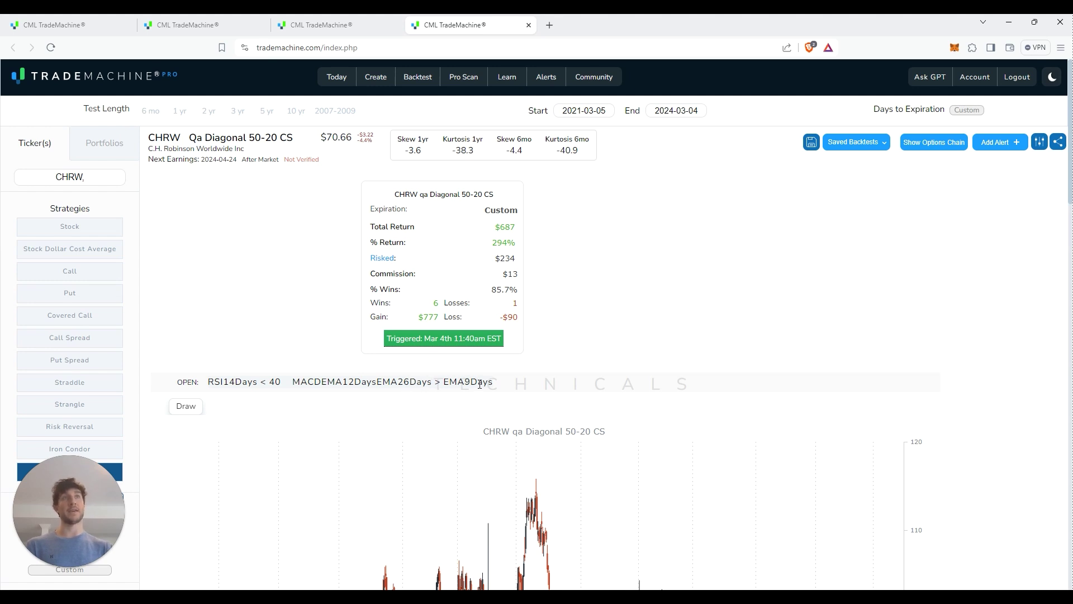
# Review the CHRW results once more, then go back to the Today active triggers page
pyautogui.scroll(-1, 809, 225)
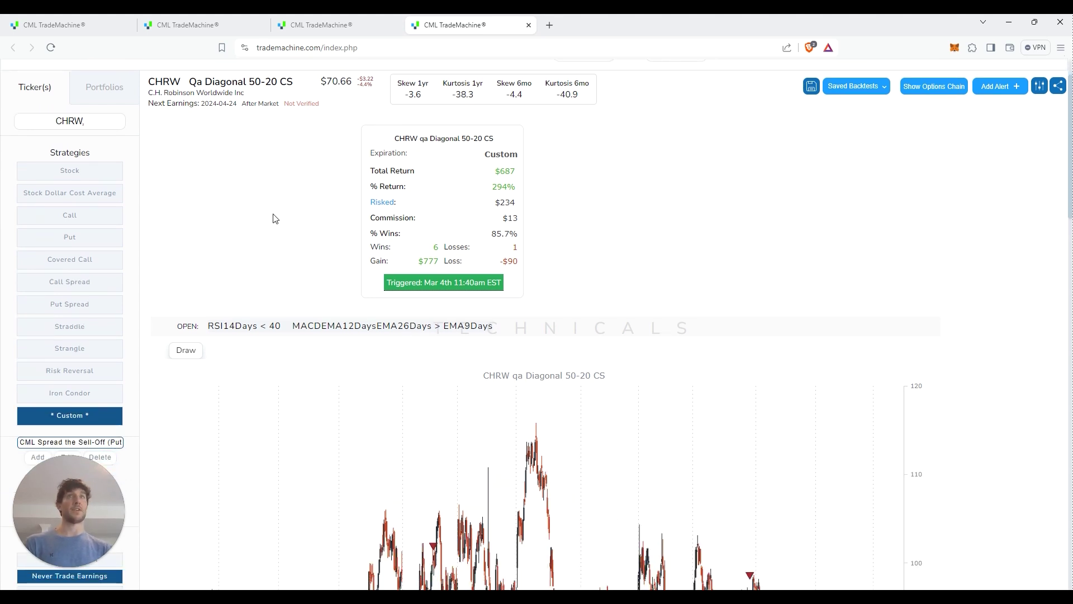
pyautogui.scroll(1, 246, 218)
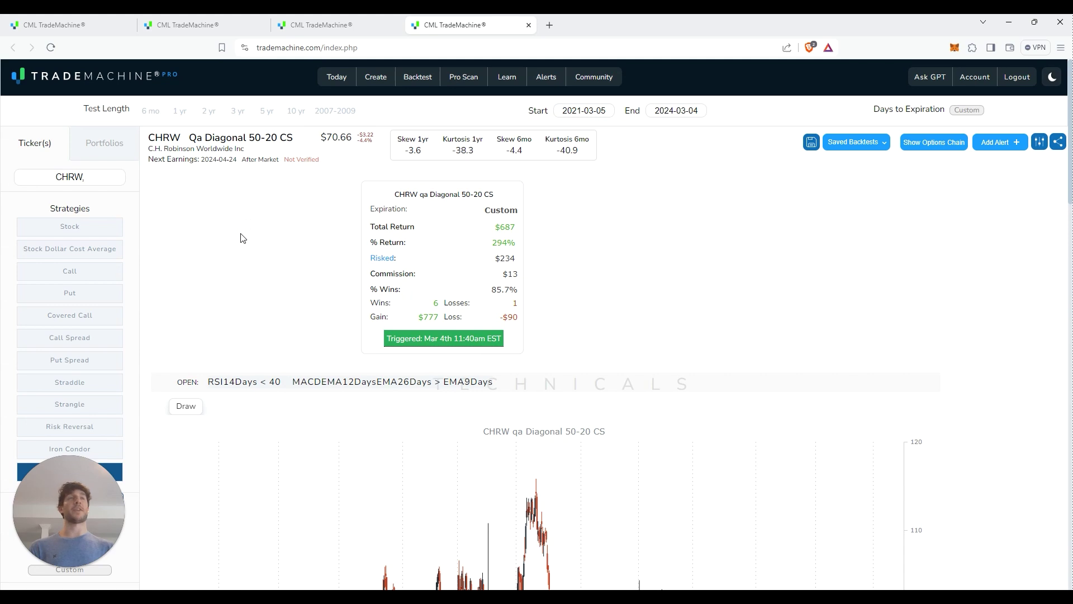
pyautogui.click(86, 22)
pyautogui.scroll(-3, 469, 383)
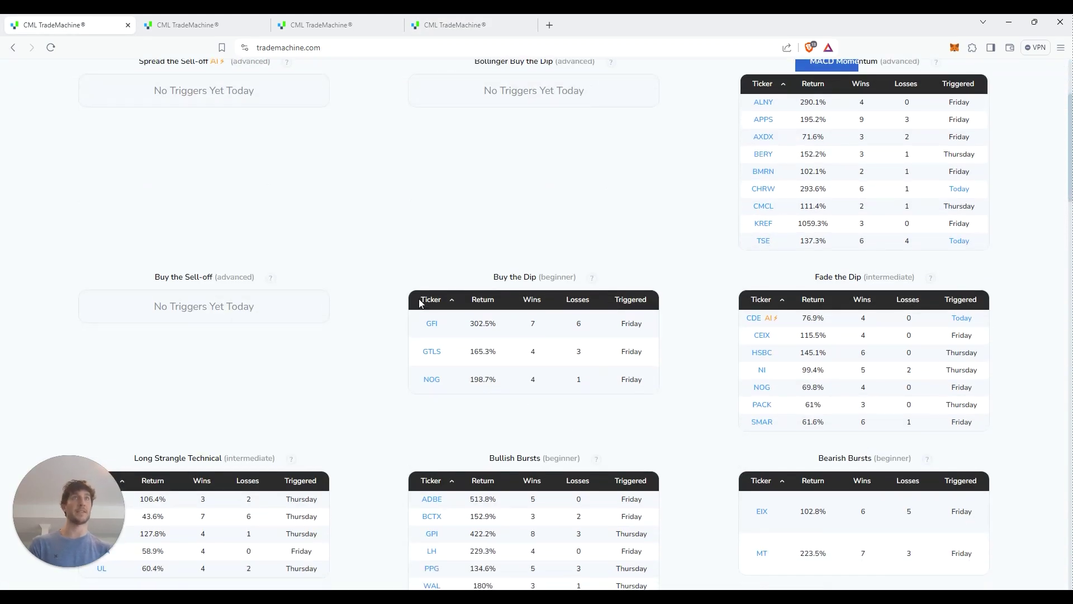
# Open MT's Long Put backtest from Bearish Bursts in a new tab and switch to it
pyautogui.click(184, 25)
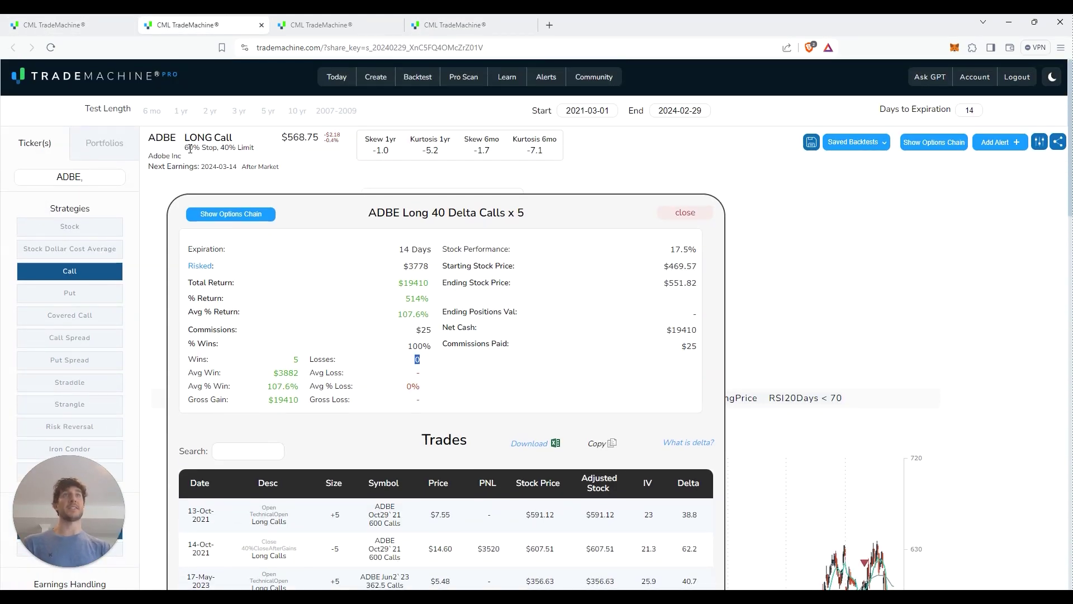
pyautogui.click(67, 16)
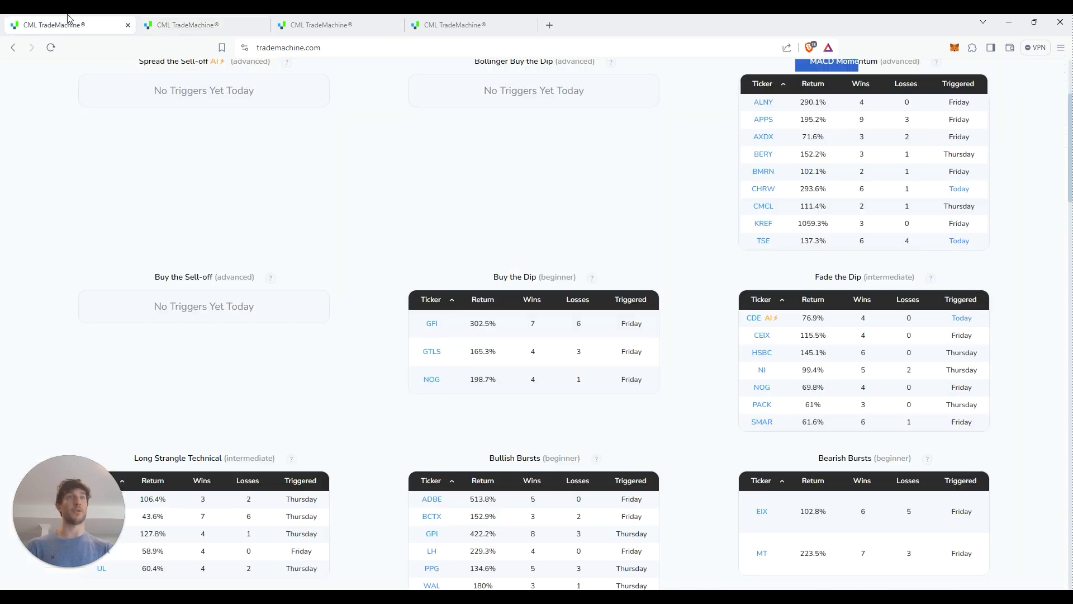
pyautogui.scroll(-2, 442, 335)
pyautogui.scroll(-1, 453, 336)
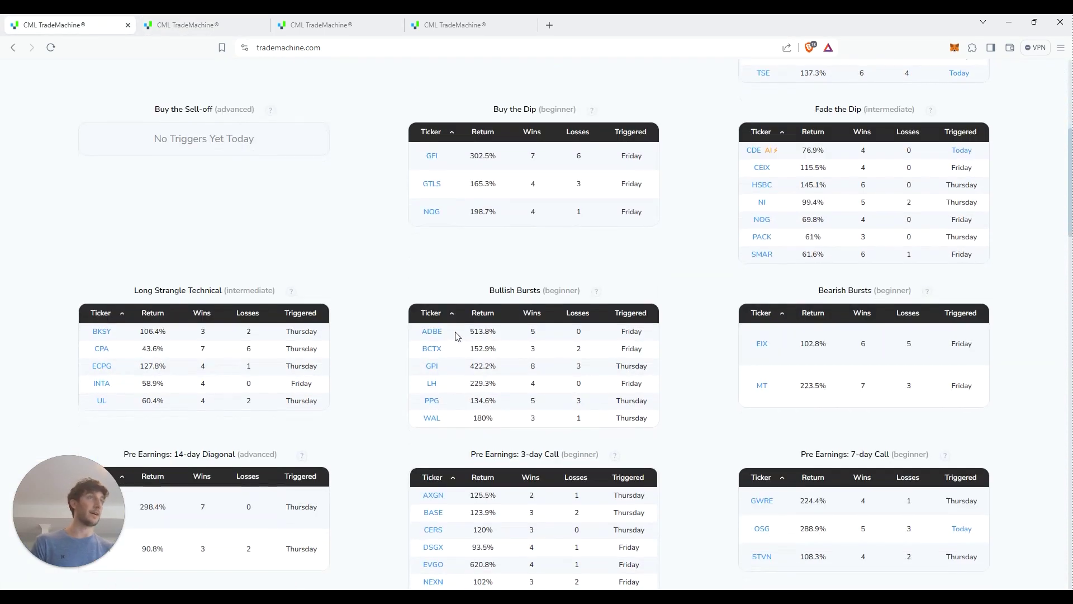
pyautogui.rightClick(761, 386)
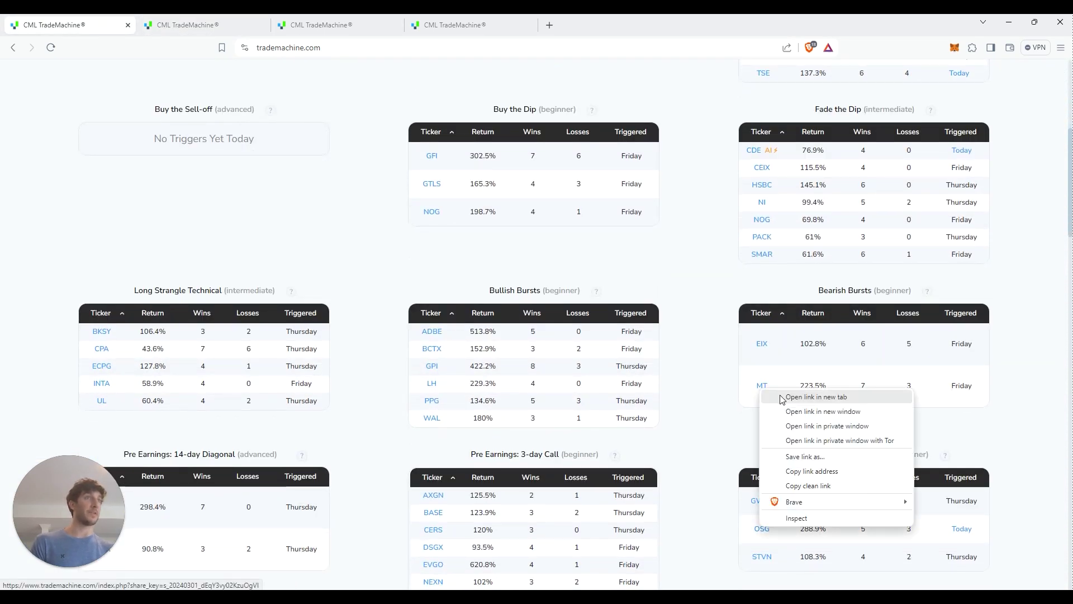
pyautogui.click(788, 400)
pyautogui.click(598, 25)
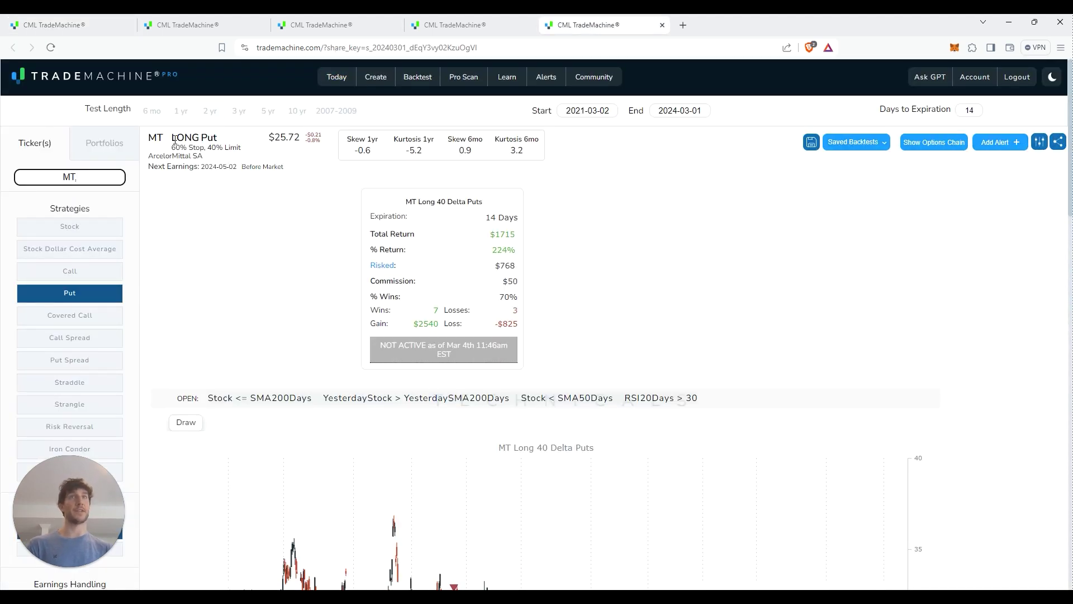
# Highlight the MT LONG Put label, 60% stop, limit, company name and price, then return to Today
pyautogui.moveTo(213, 137); pyautogui.dragTo(172, 138)
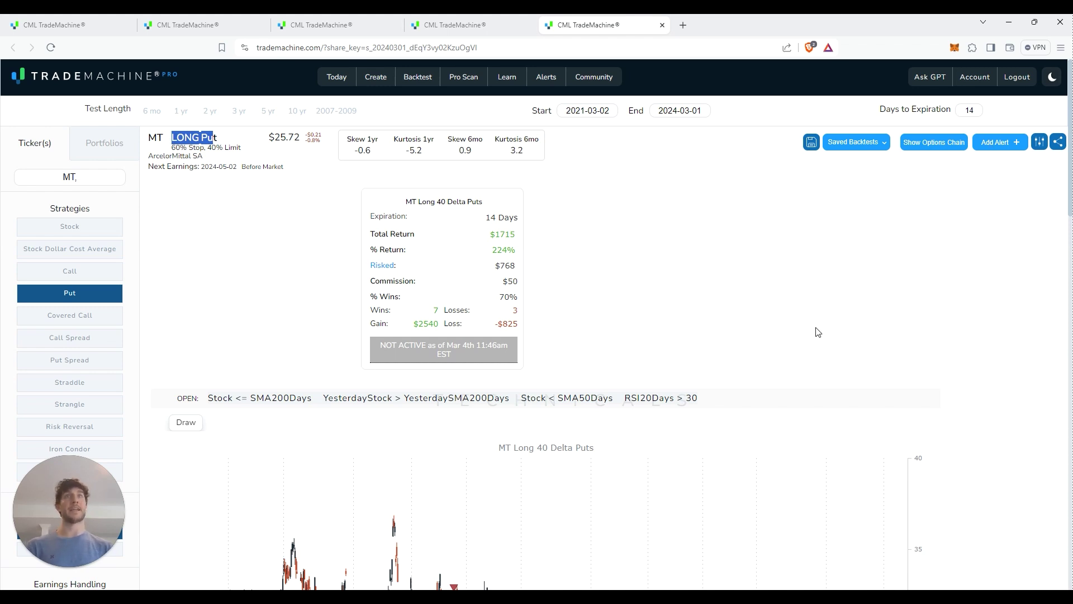
pyautogui.doubleClick(175, 147)
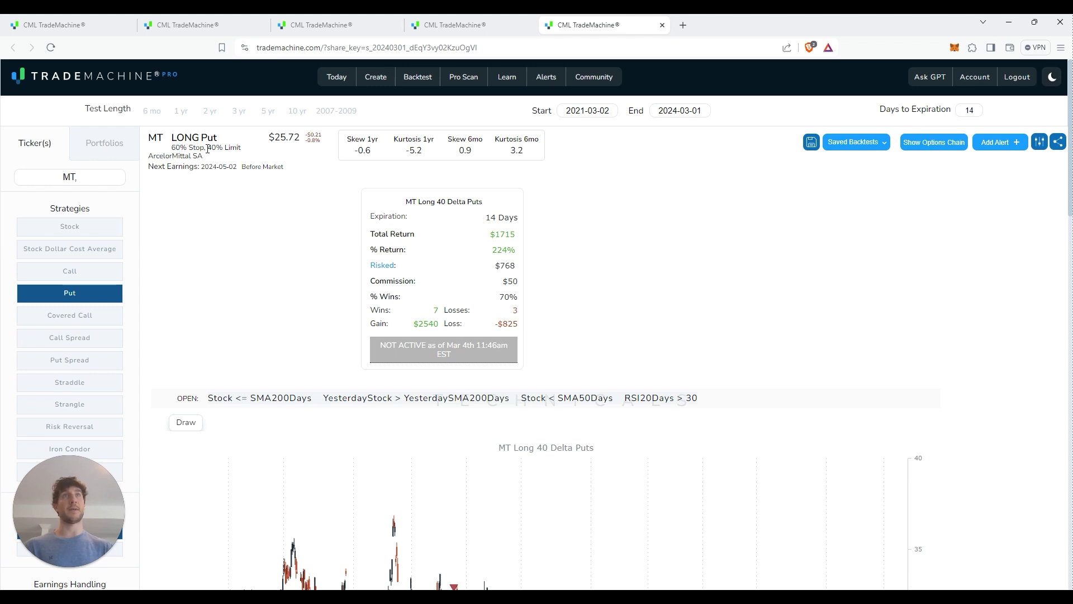
pyautogui.moveTo(207, 148); pyautogui.dragTo(295, 217)
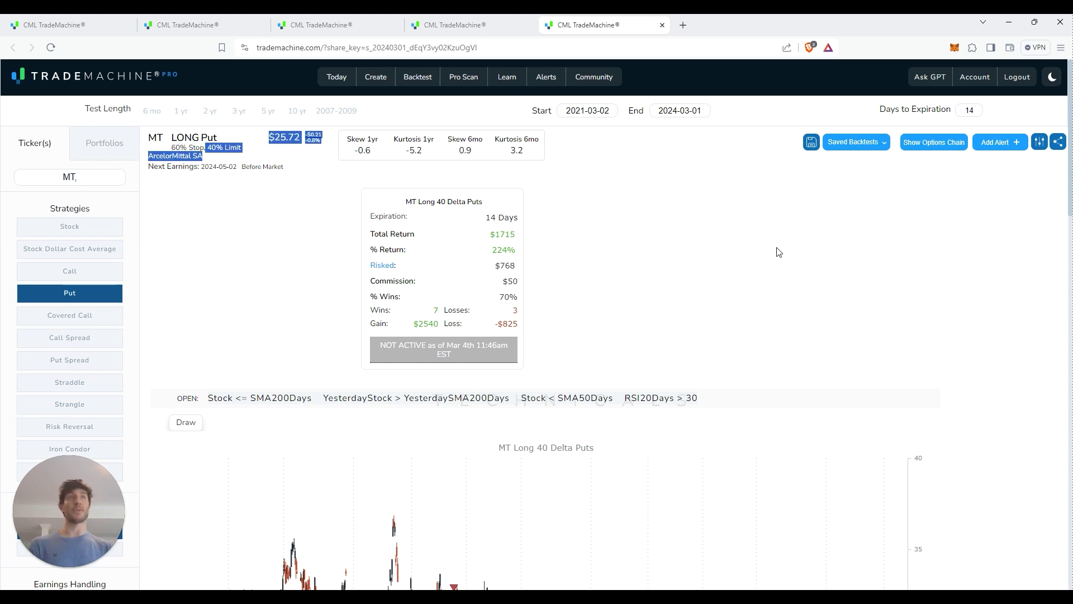
pyautogui.click(107, 25)
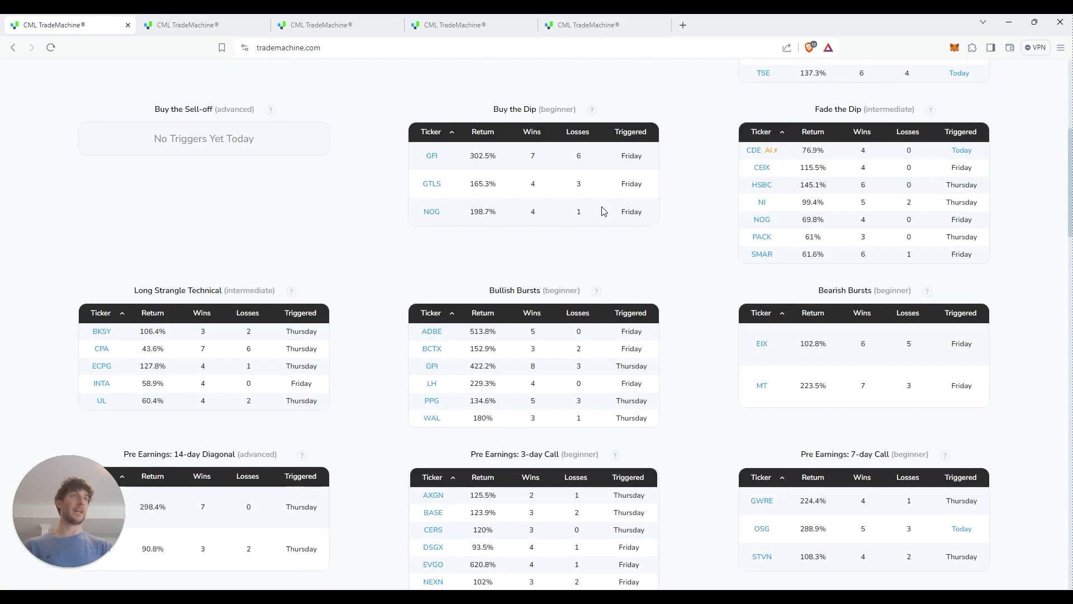
pyautogui.scroll(-2, 626, 221)
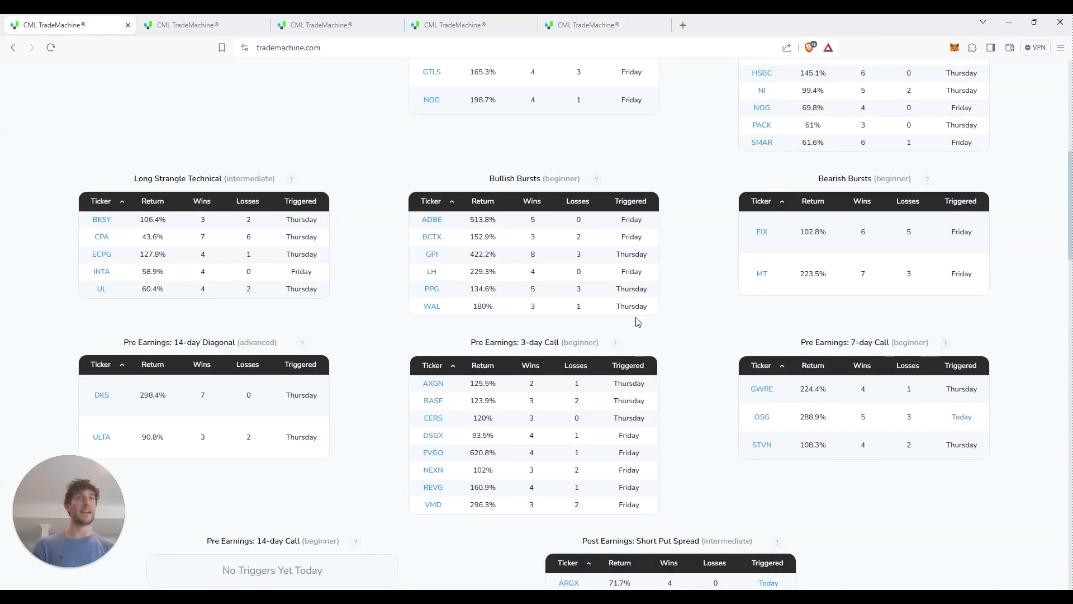
pyautogui.scroll(1, 636, 322)
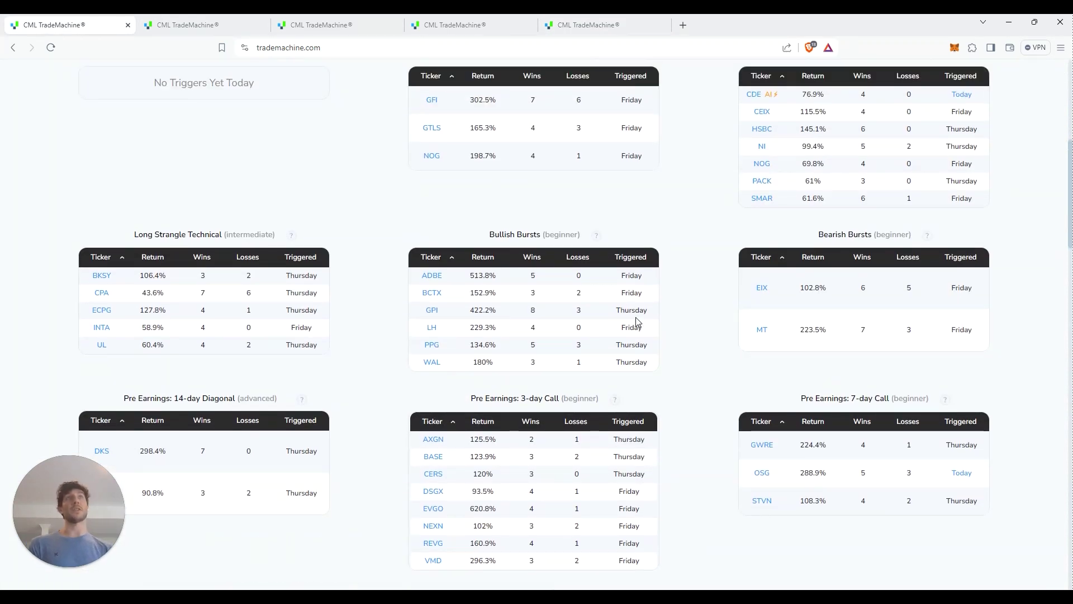
pyautogui.scroll(7, 643, 313)
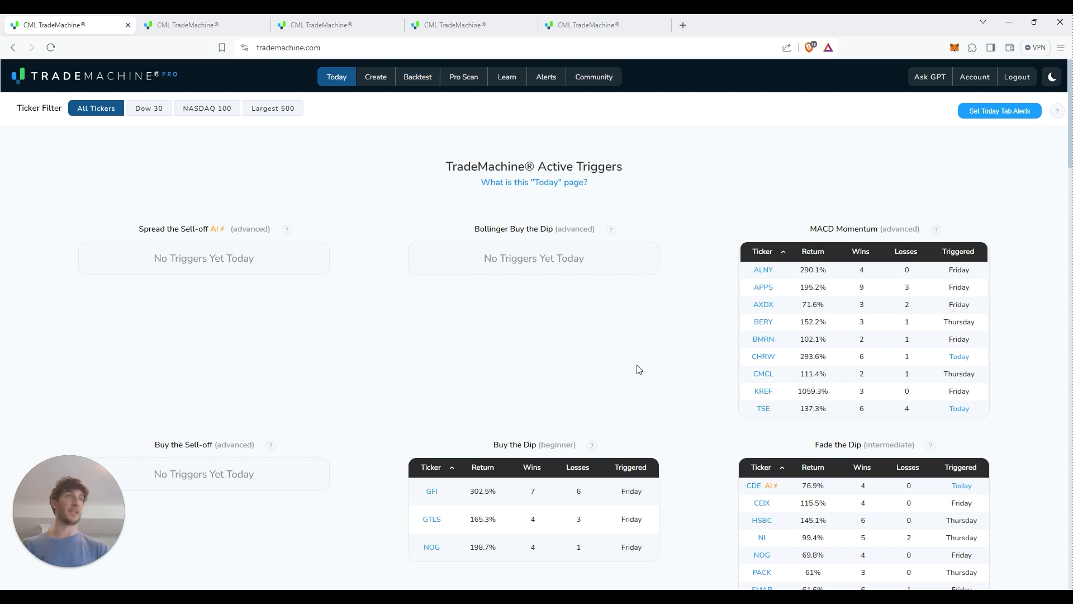
pyautogui.scroll(-1, 703, 246)
pyautogui.scroll(-2, 703, 246)
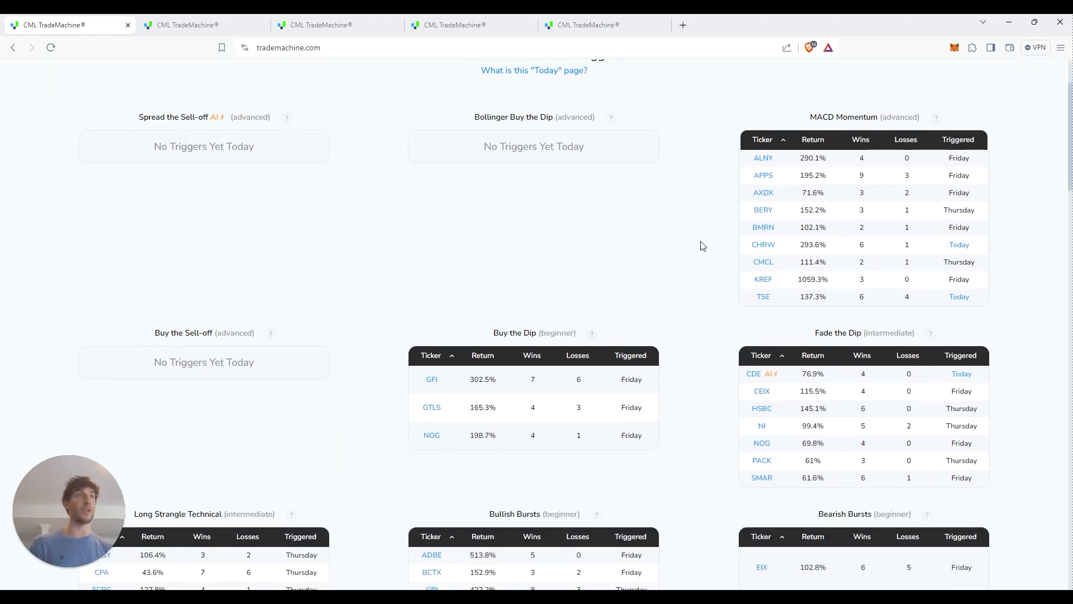
pyautogui.scroll(-4, 340, 279)
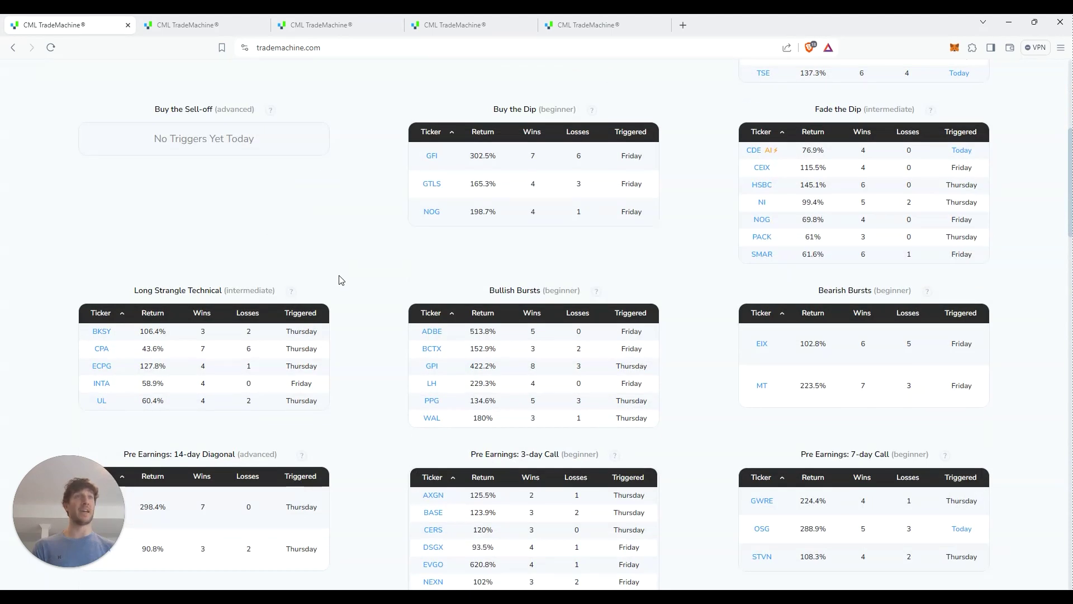
pyautogui.scroll(-3, 359, 271)
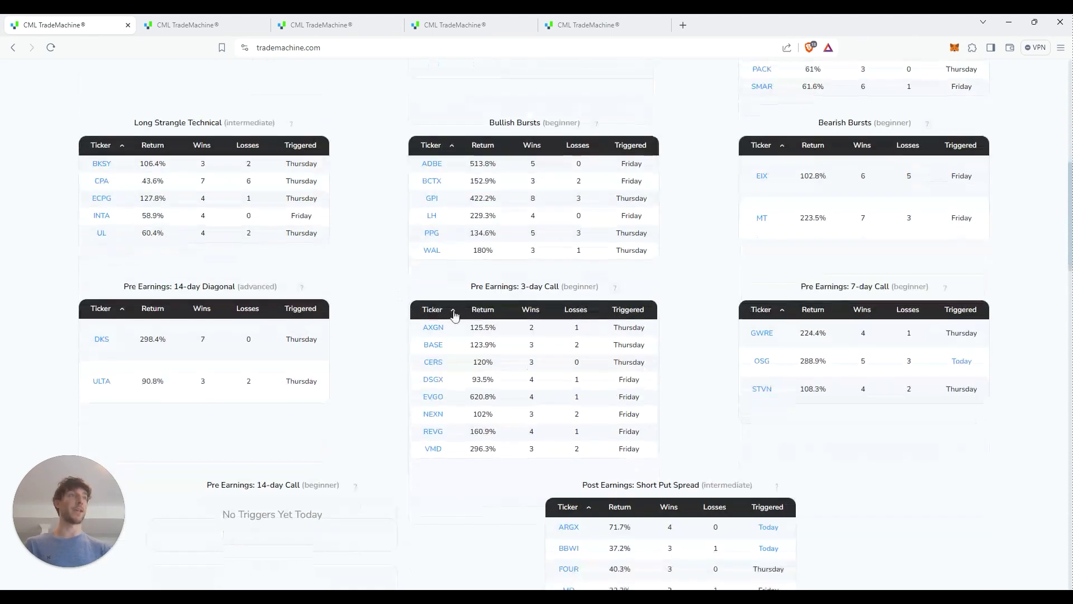
pyautogui.scroll(-2, 790, 392)
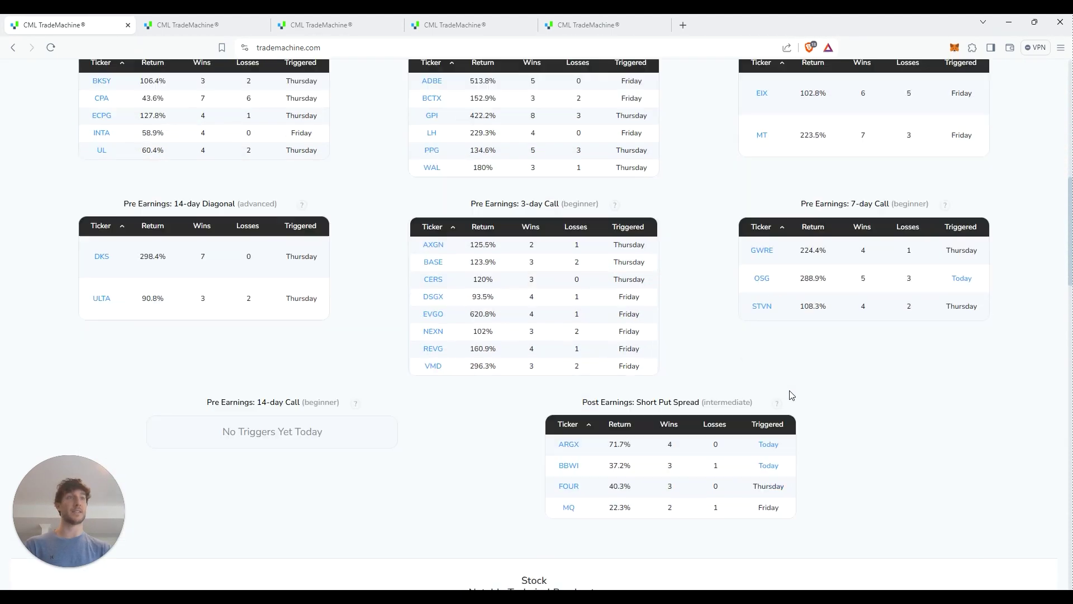
pyautogui.scroll(10, 863, 351)
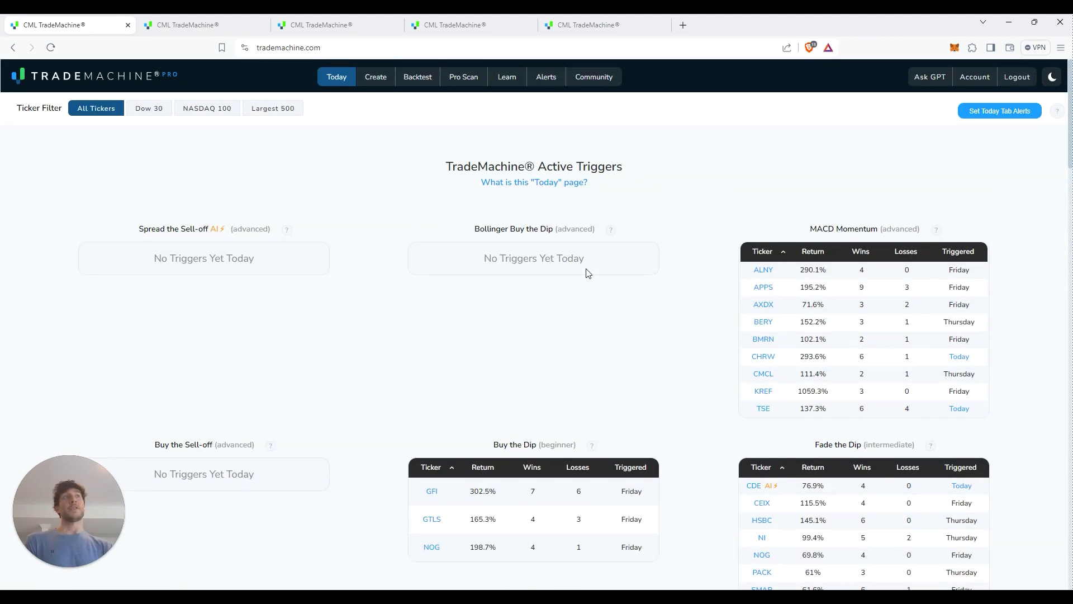
pyautogui.click(925, 80)
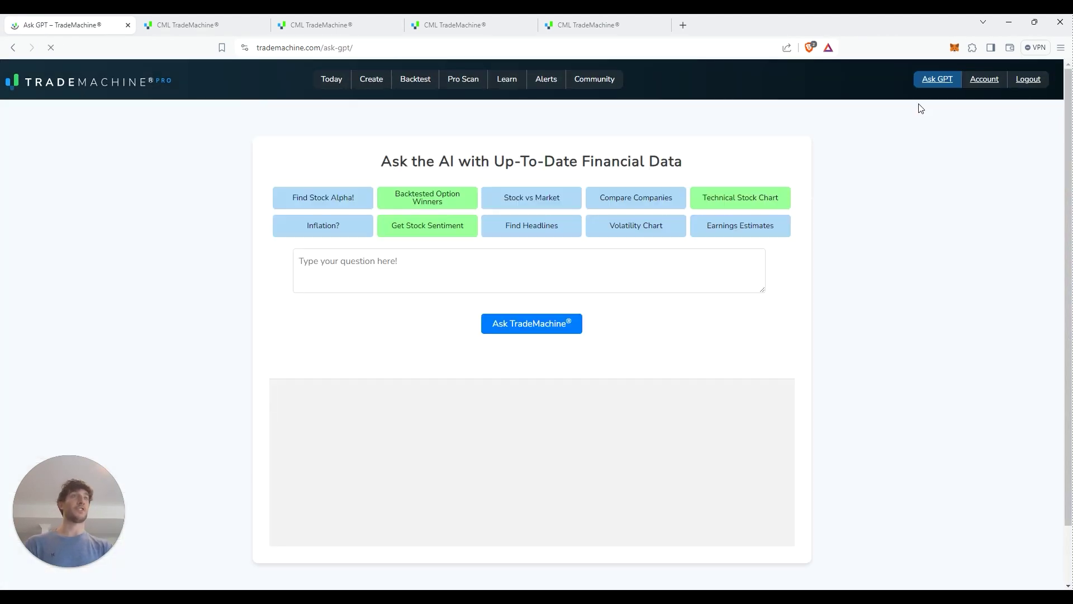
# Ask the AI 'What is the best option strategy to trade NVDA right now?'
pyautogui.click(635, 291)
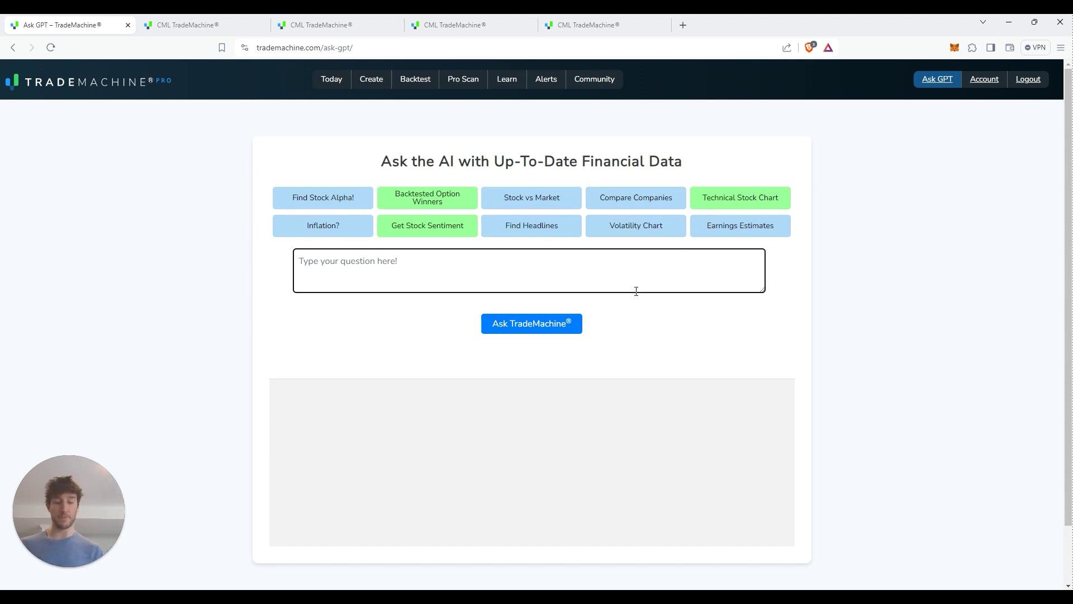
pyautogui.write('What is the ')
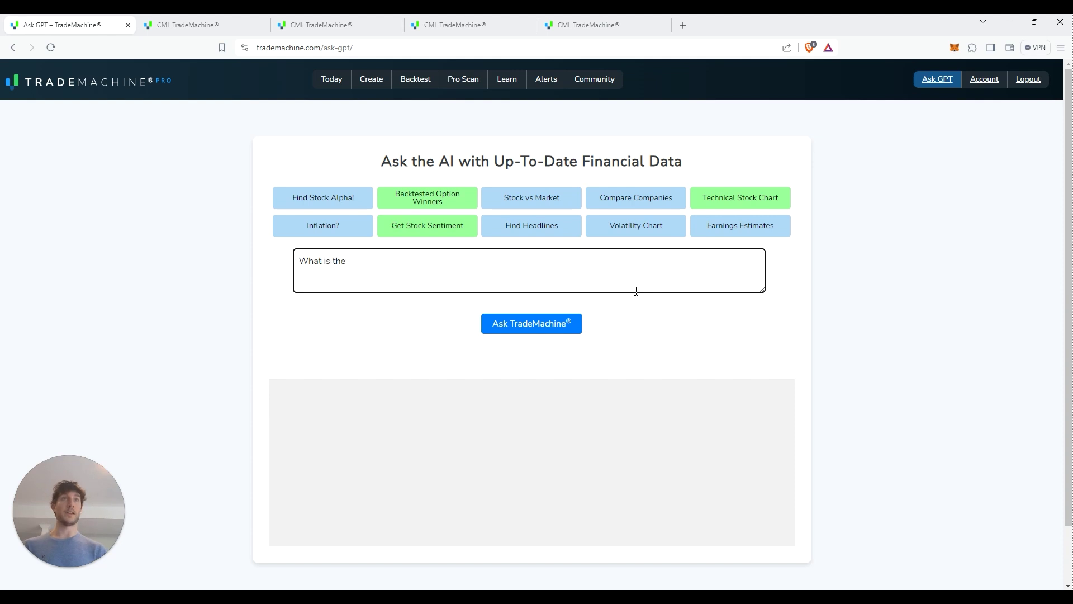
pyautogui.write('best option strat')
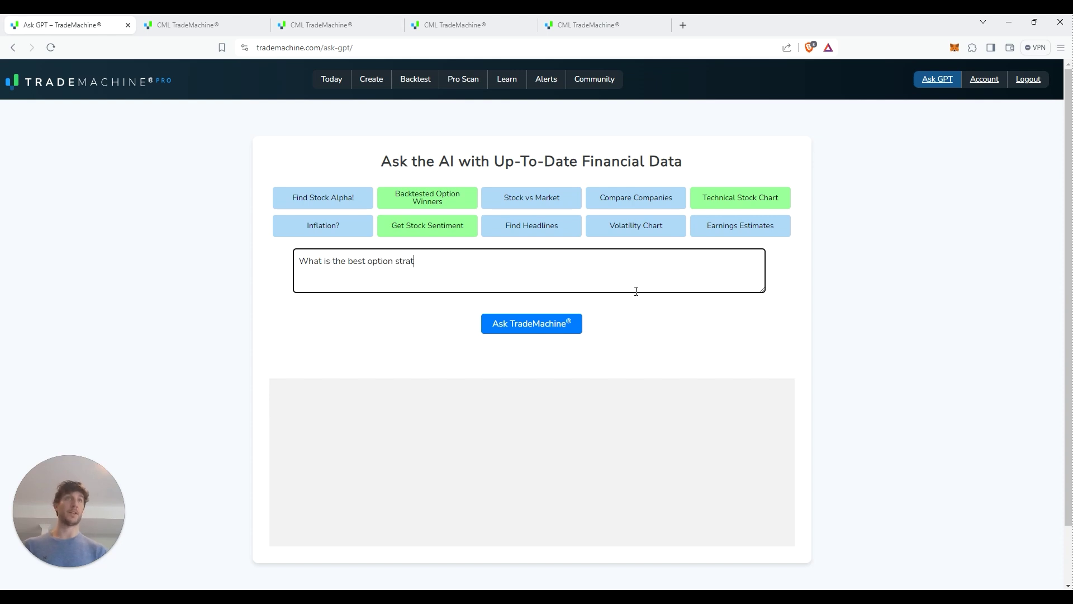
pyautogui.write('egy to trade NVA')
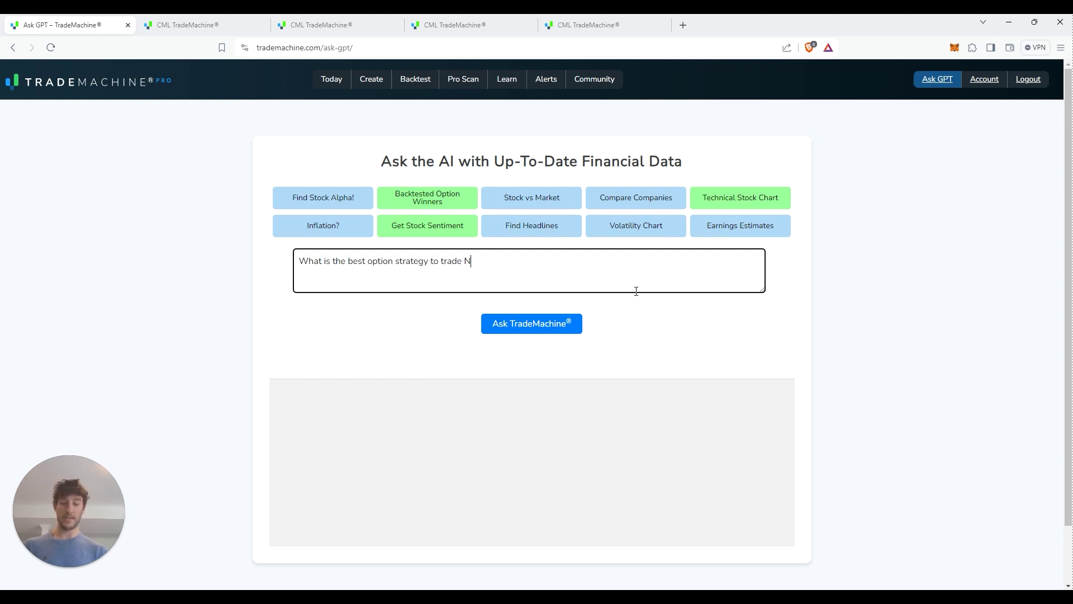
pyautogui.press('BackSpace')
pyautogui.press('BackSpace')
pyautogui.write('DA ')
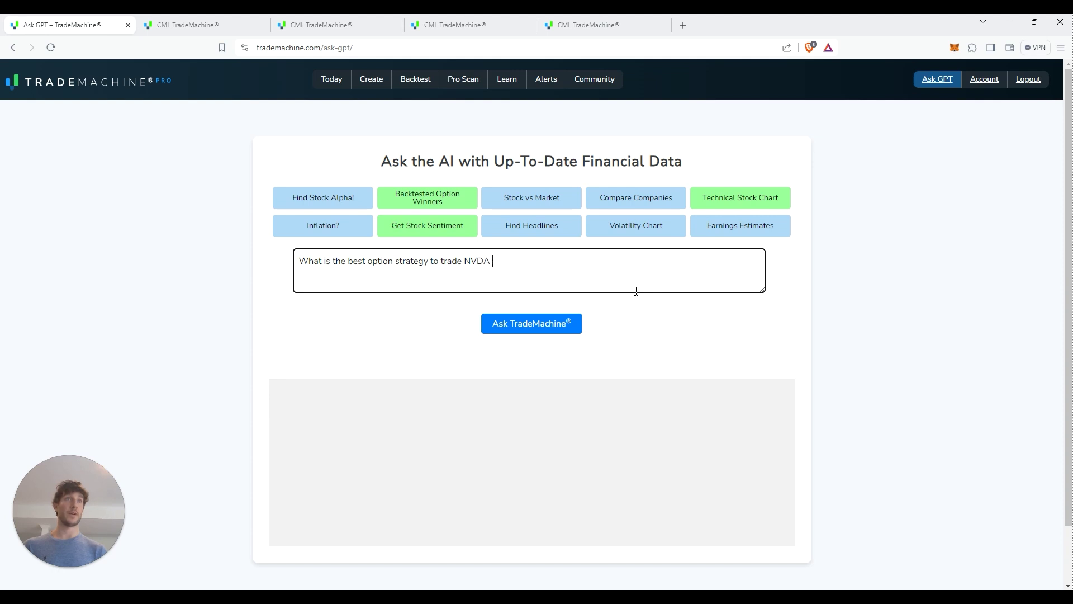
pyautogui.write('right now?')
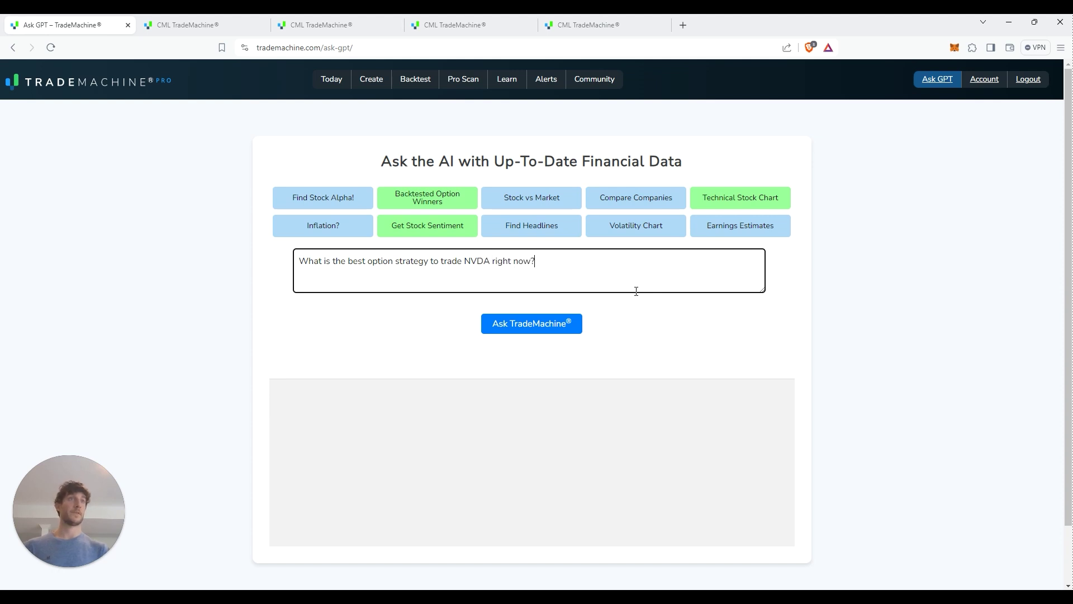
pyautogui.click(537, 331)
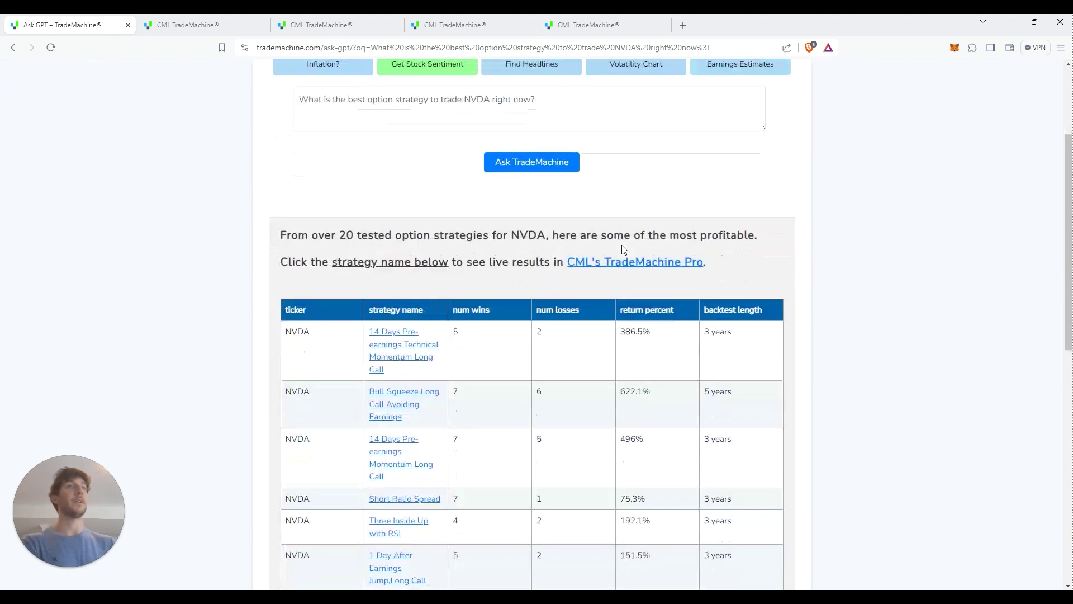
pyautogui.scroll(-5, 619, 249)
pyautogui.scroll(-2, 615, 285)
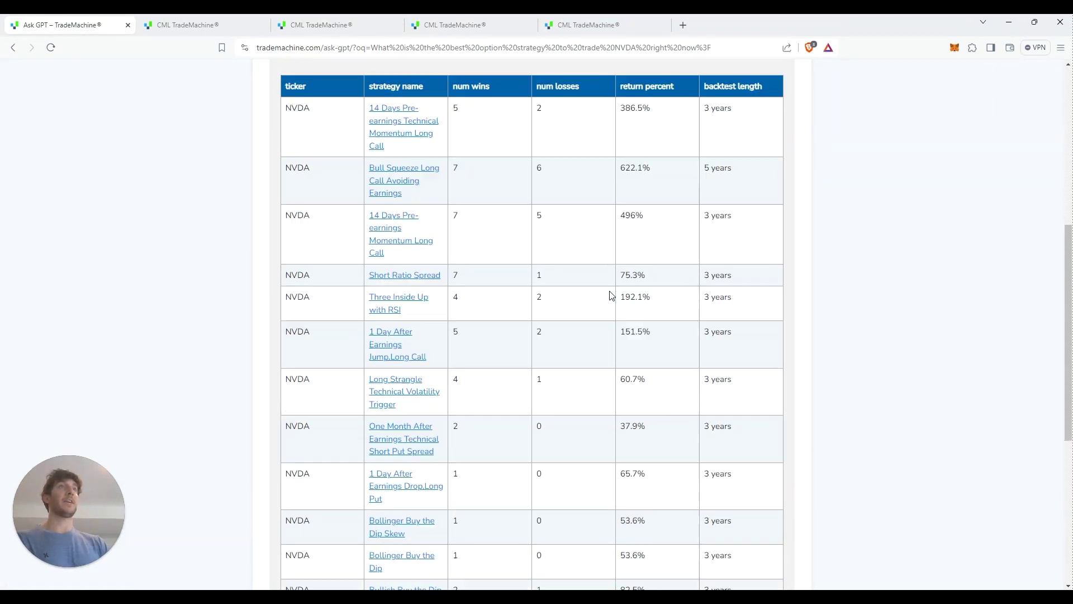
pyautogui.scroll(1, 504, 255)
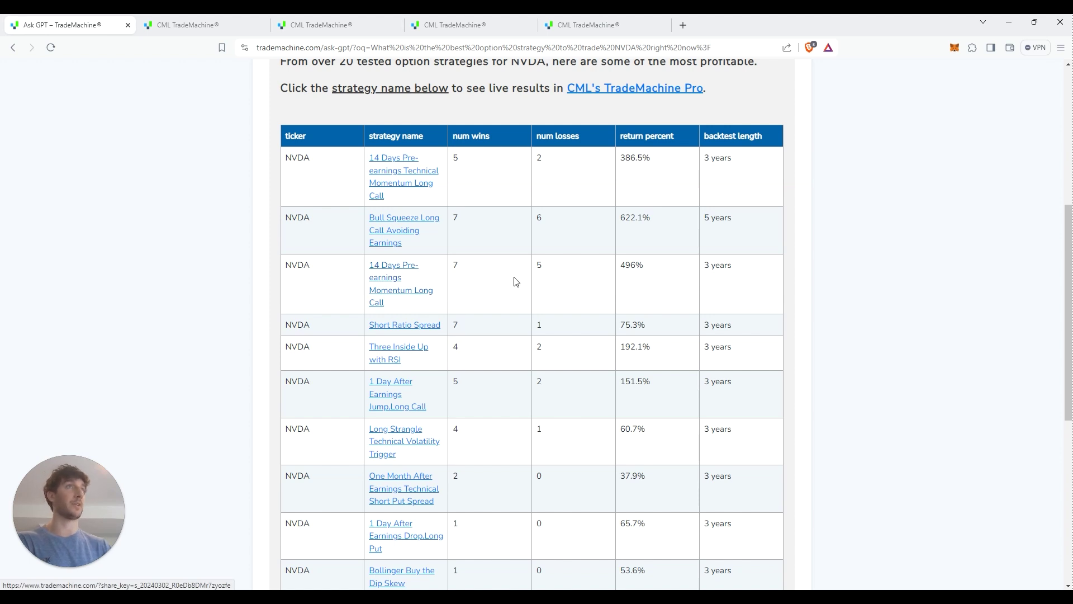
pyautogui.moveTo(469, 271); pyautogui.dragTo(450, 271)
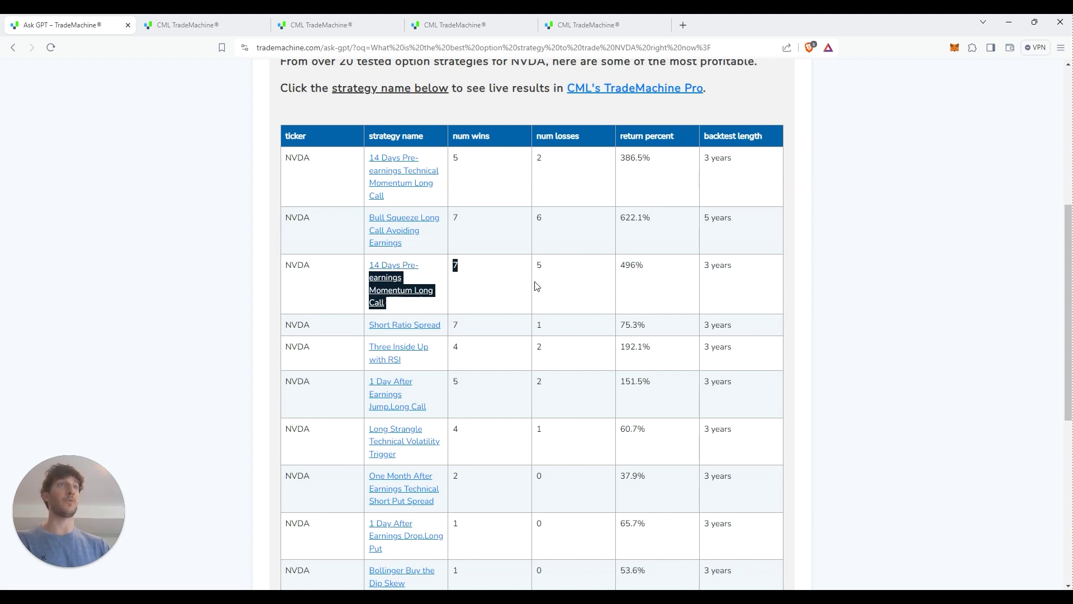
pyautogui.click(559, 276)
pyautogui.moveTo(621, 265); pyautogui.dragTo(647, 270)
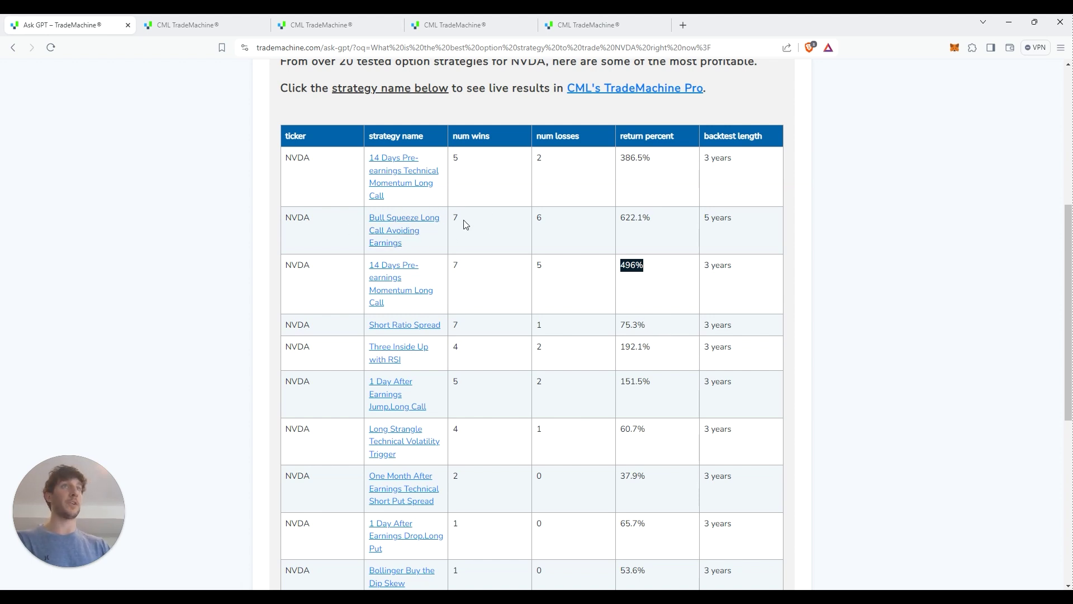
pyautogui.moveTo(462, 223); pyautogui.dragTo(450, 224)
pyautogui.click(537, 215)
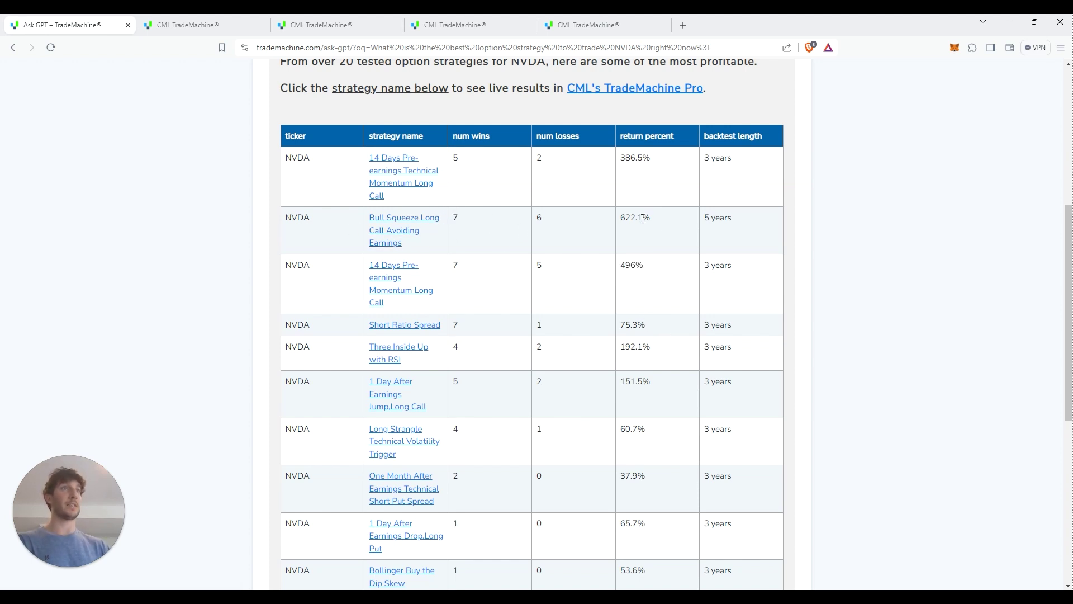
pyautogui.scroll(-3, 631, 217)
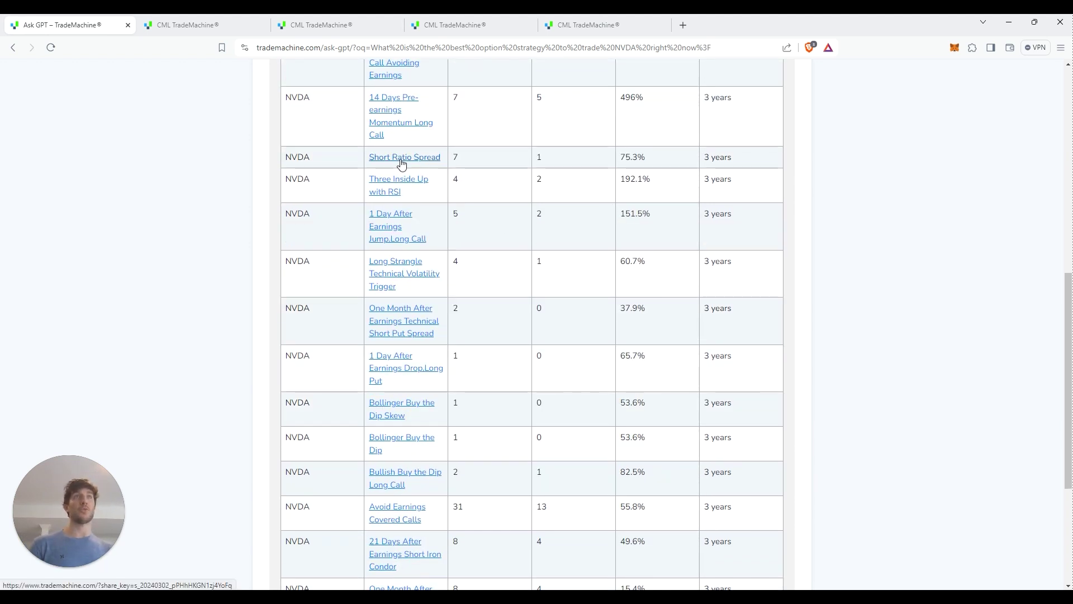
pyautogui.scroll(2, 481, 190)
pyautogui.doubleClick(468, 271)
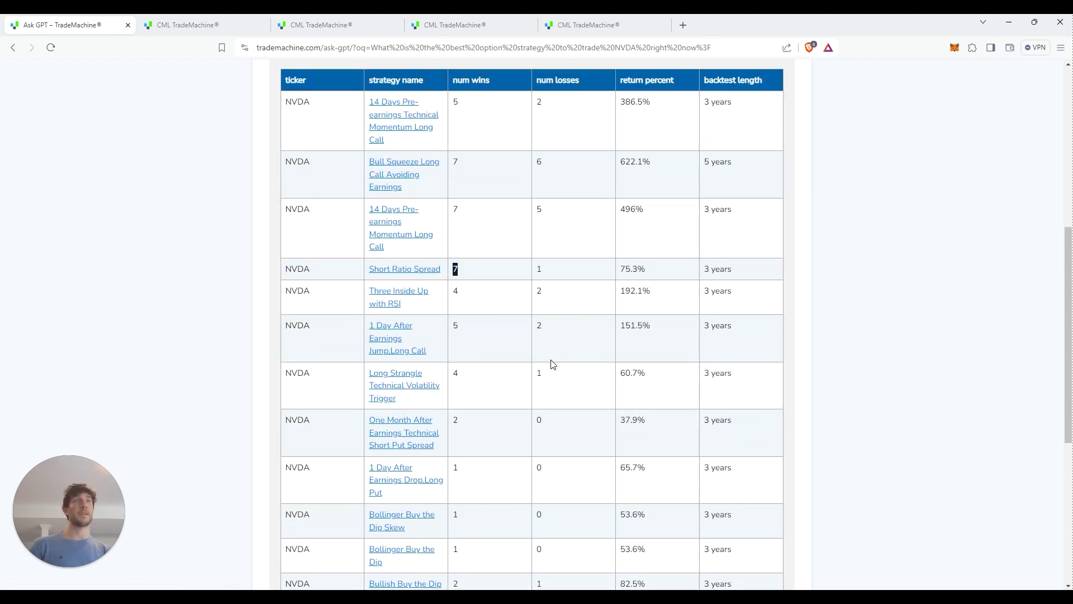
pyautogui.doubleClick(547, 271)
pyautogui.doubleClick(625, 269)
pyautogui.scroll(-3, 546, 400)
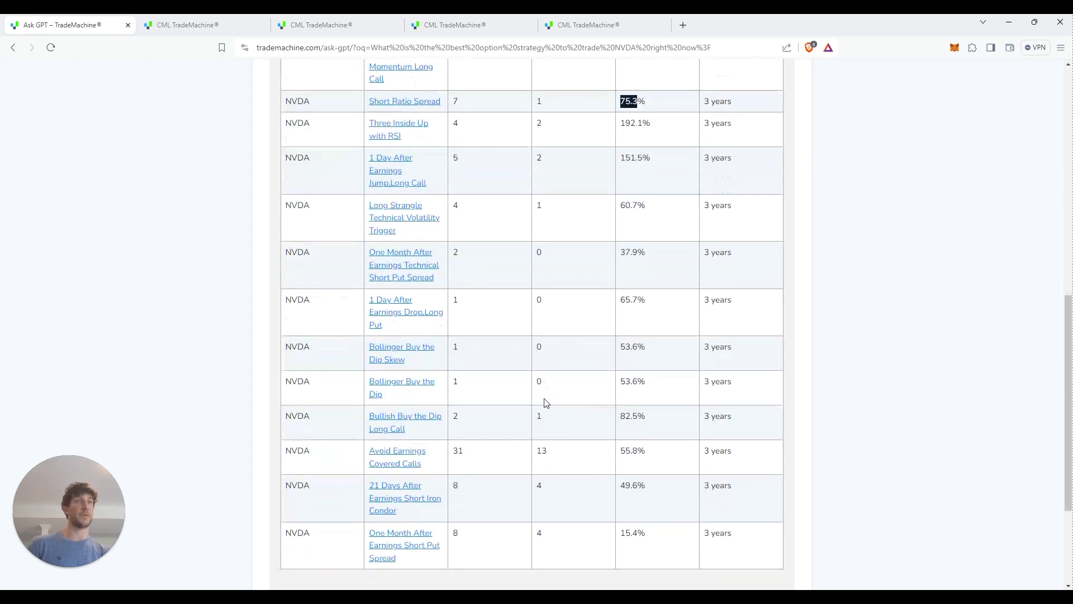
pyautogui.scroll(-1, 556, 375)
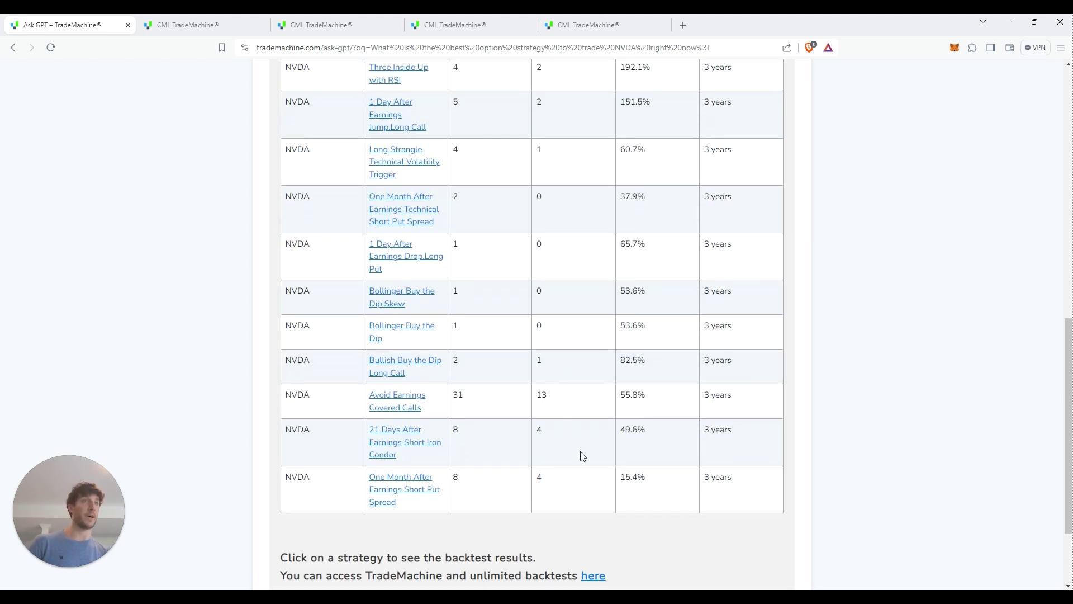
pyautogui.scroll(2, 576, 462)
pyautogui.scroll(3, 567, 472)
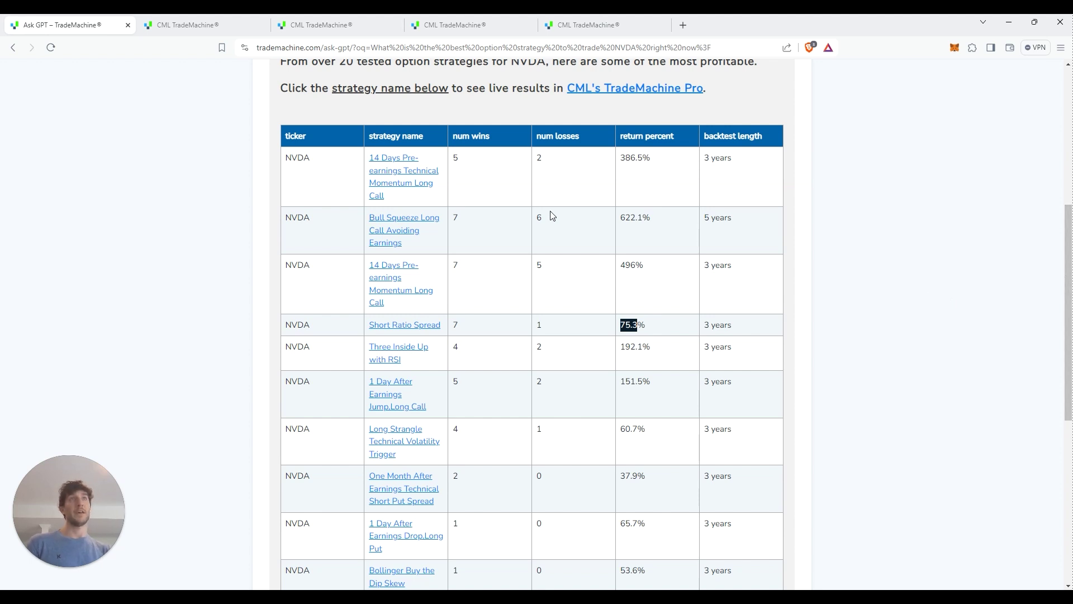
pyautogui.moveTo(549, 217); pyautogui.dragTo(491, 230)
pyautogui.click(454, 216)
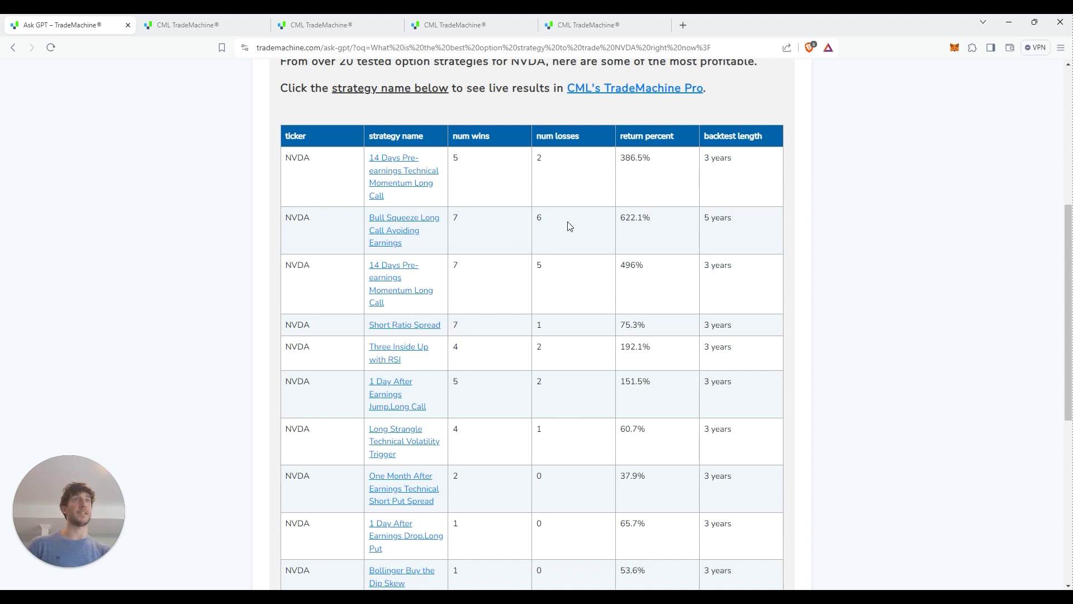
pyautogui.moveTo(627, 218); pyautogui.dragTo(677, 262)
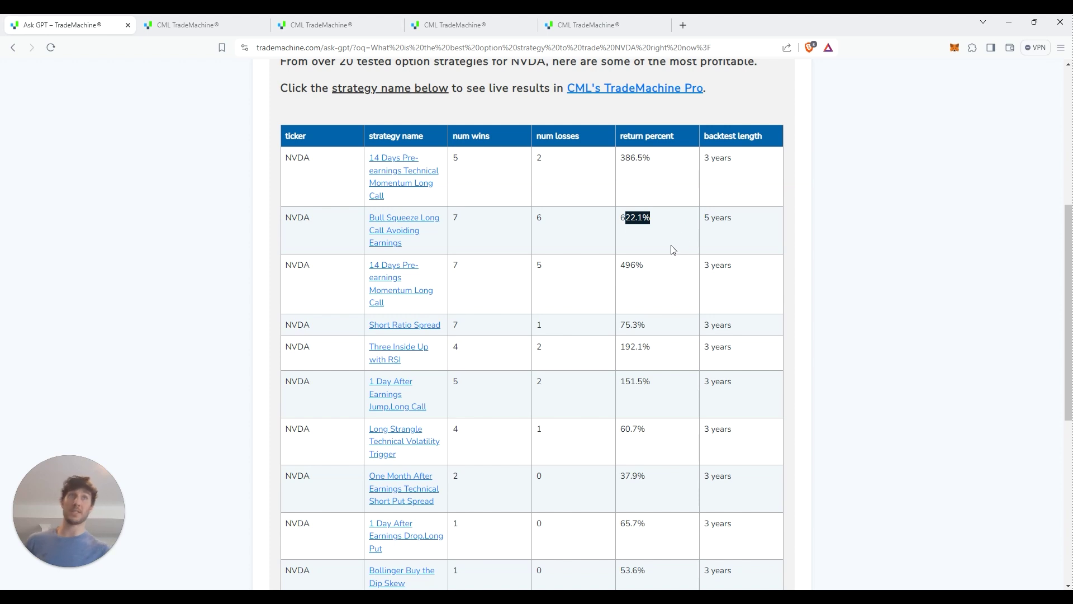
pyautogui.scroll(5, 520, 322)
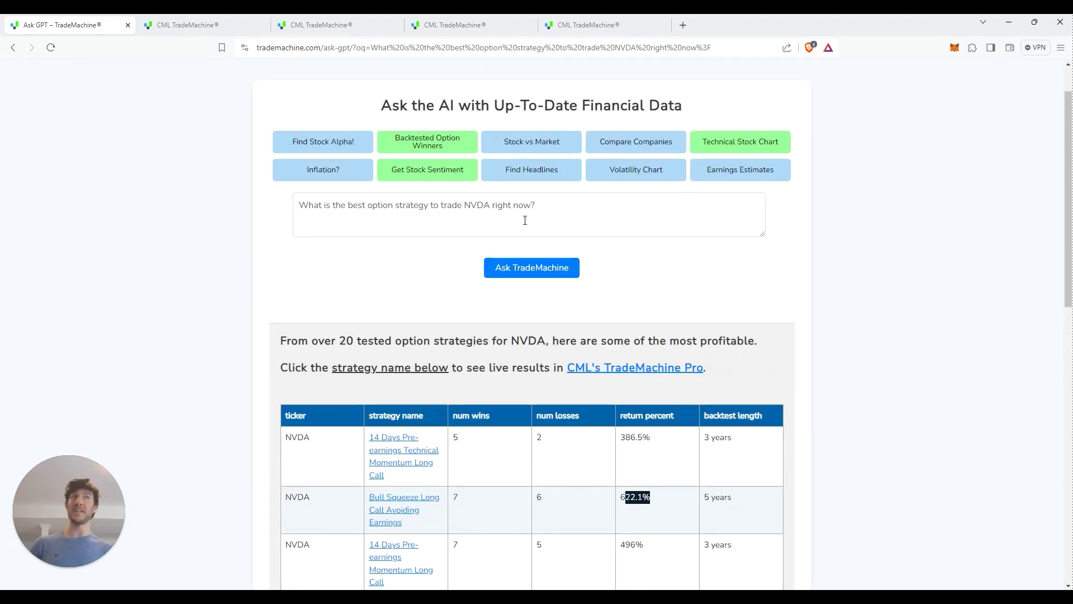
pyautogui.scroll(1, 615, 219)
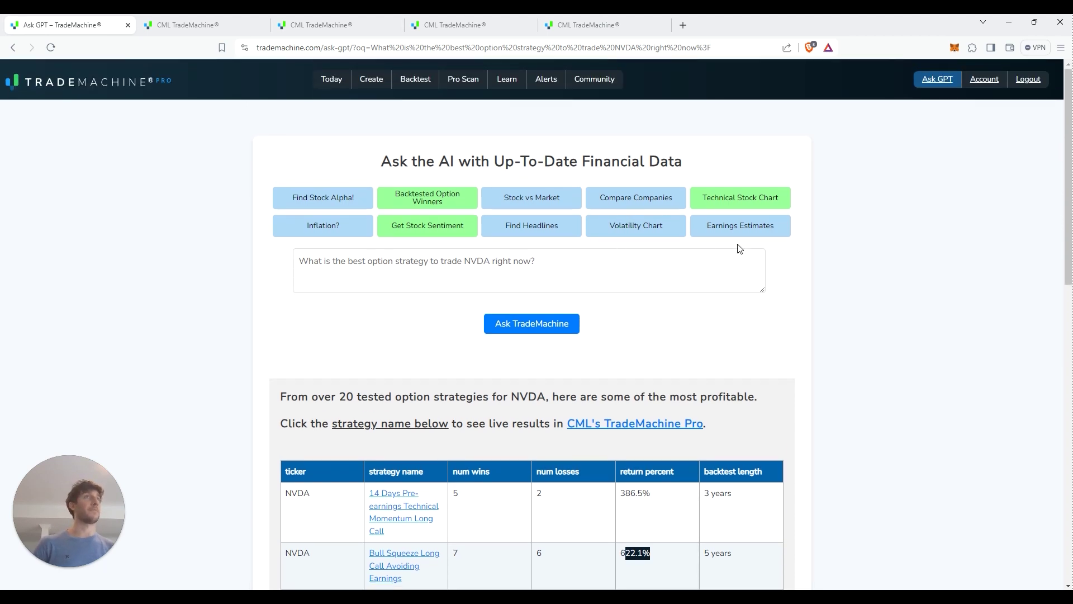
# Open the Today active triggers page and point out the CMCL and KREF trigger rows
pyautogui.click(106, 81)
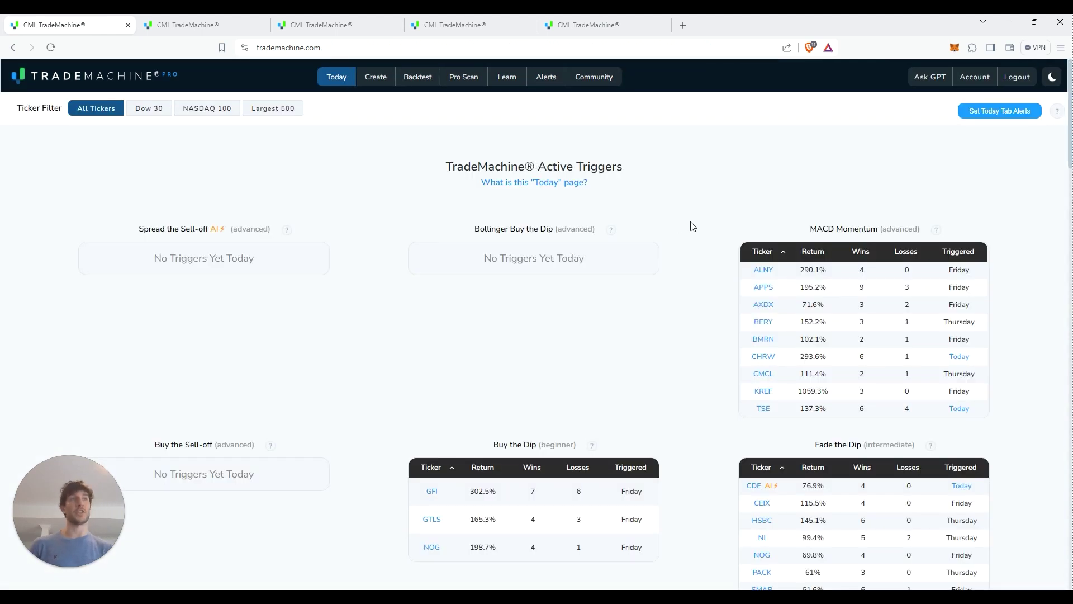
pyautogui.scroll(-1, 691, 226)
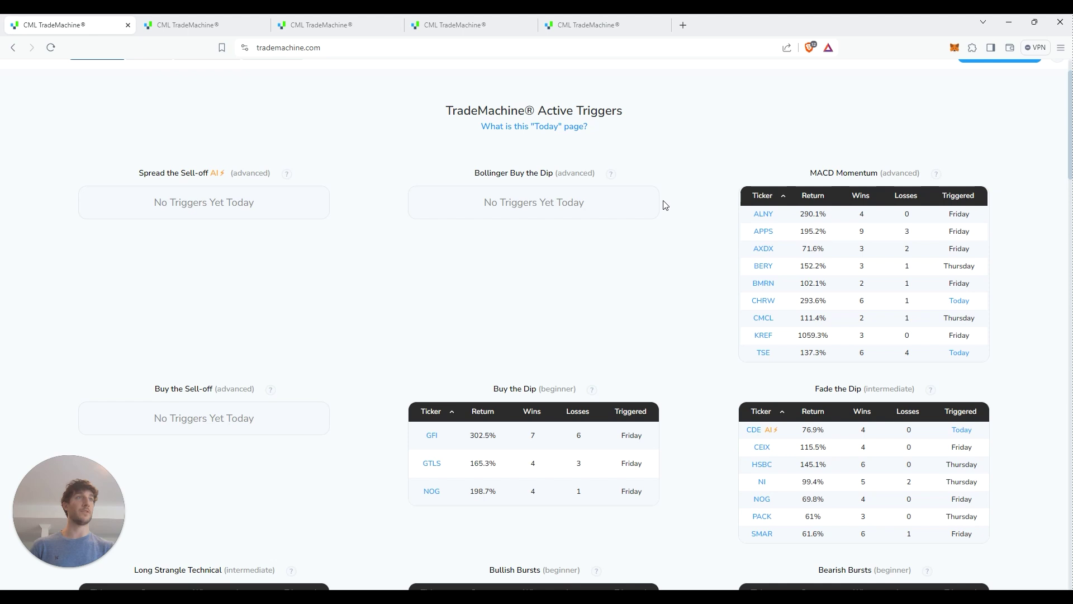
pyautogui.moveTo(832, 335); pyautogui.dragTo(764, 341)
pyautogui.click(762, 346)
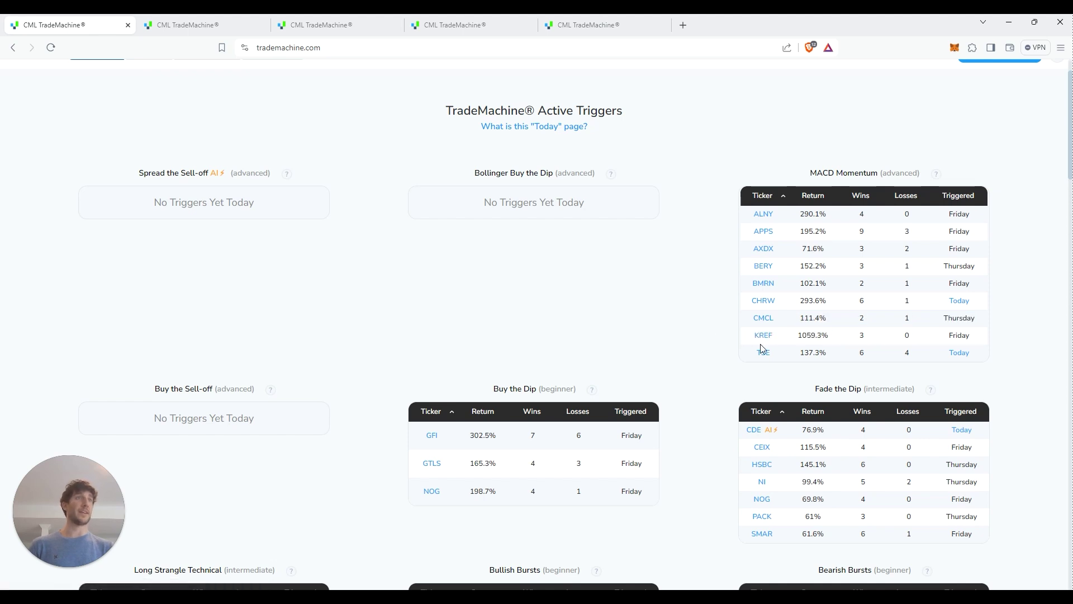
# Highlight the MACD Momentum heading and KREF's 3 wins, then open KREF's backtest in a new tab
pyautogui.doubleClick(858, 173)
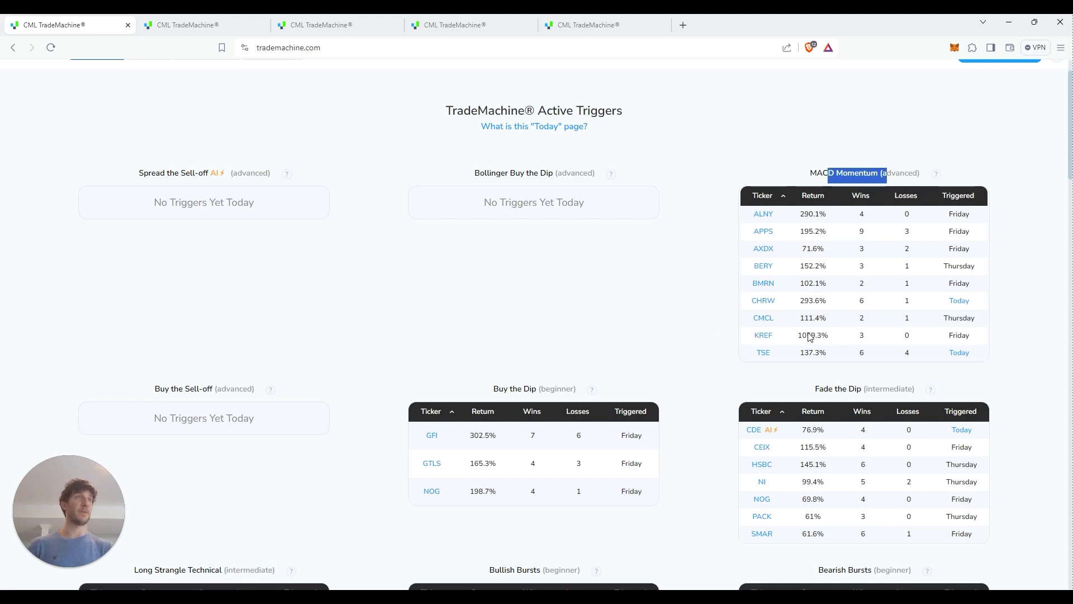
pyautogui.doubleClick(862, 334)
pyautogui.click(895, 339)
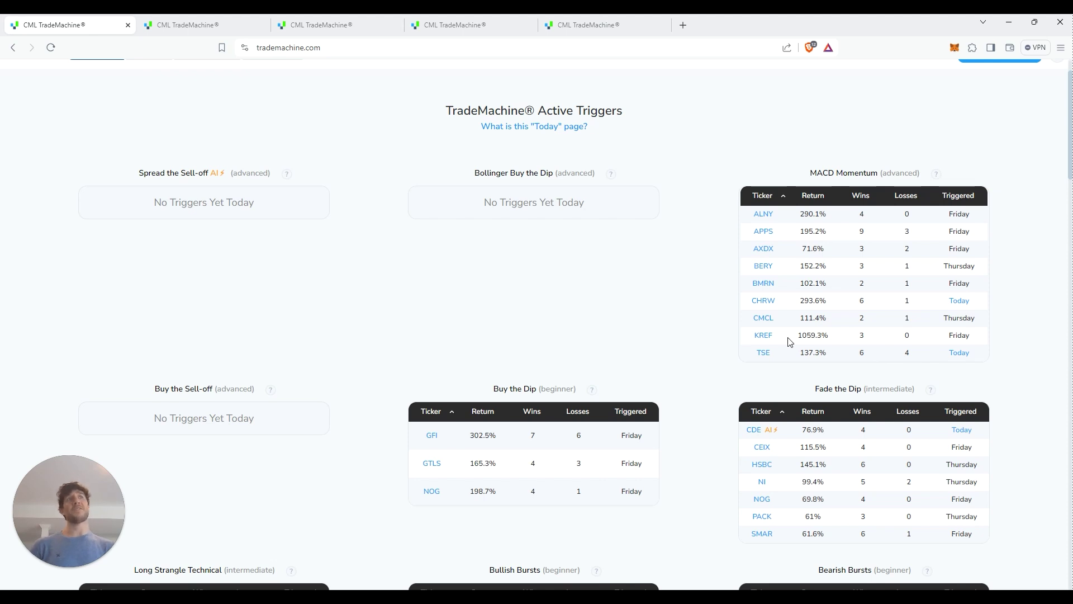
pyautogui.rightClick(763, 336)
pyautogui.click(790, 351)
# Switch to the KREF backtest tab and bring up the TradeMachine signup page
pyautogui.click(728, 18)
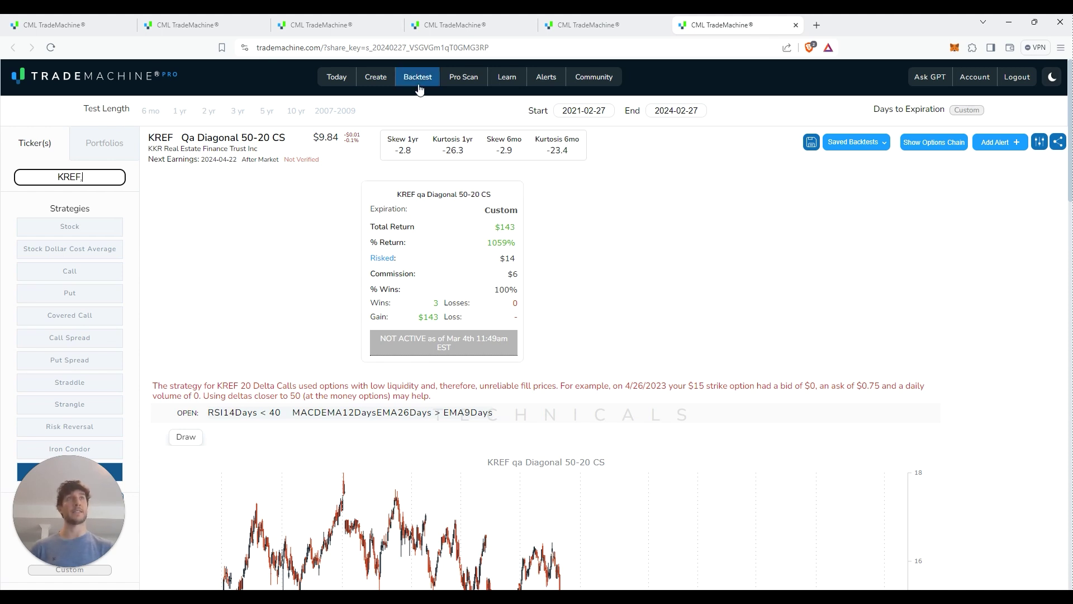
pyautogui.write(',')
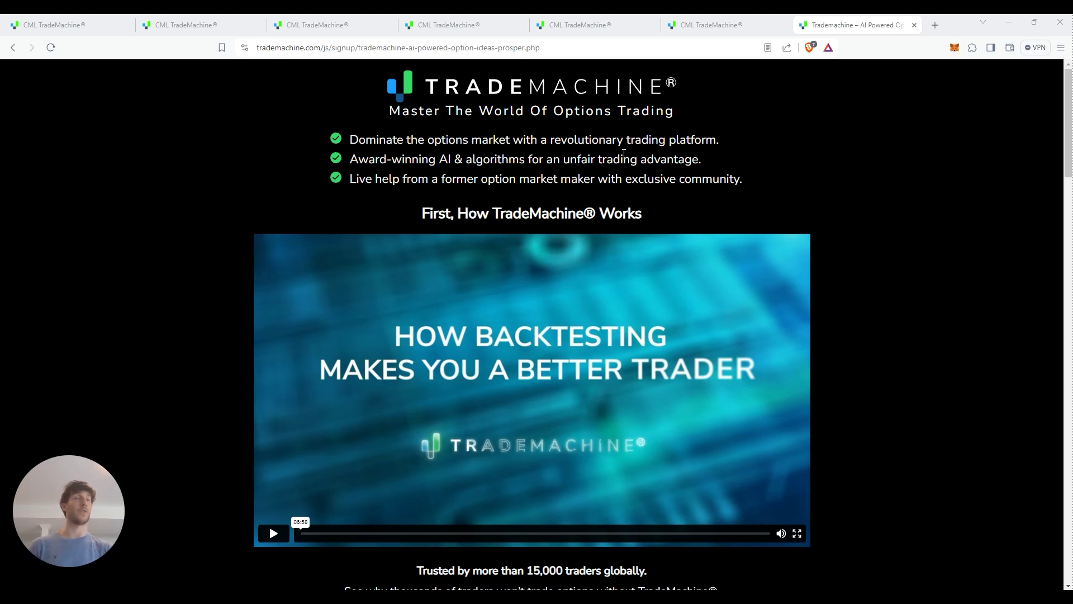
pyautogui.scroll(-2, 623, 153)
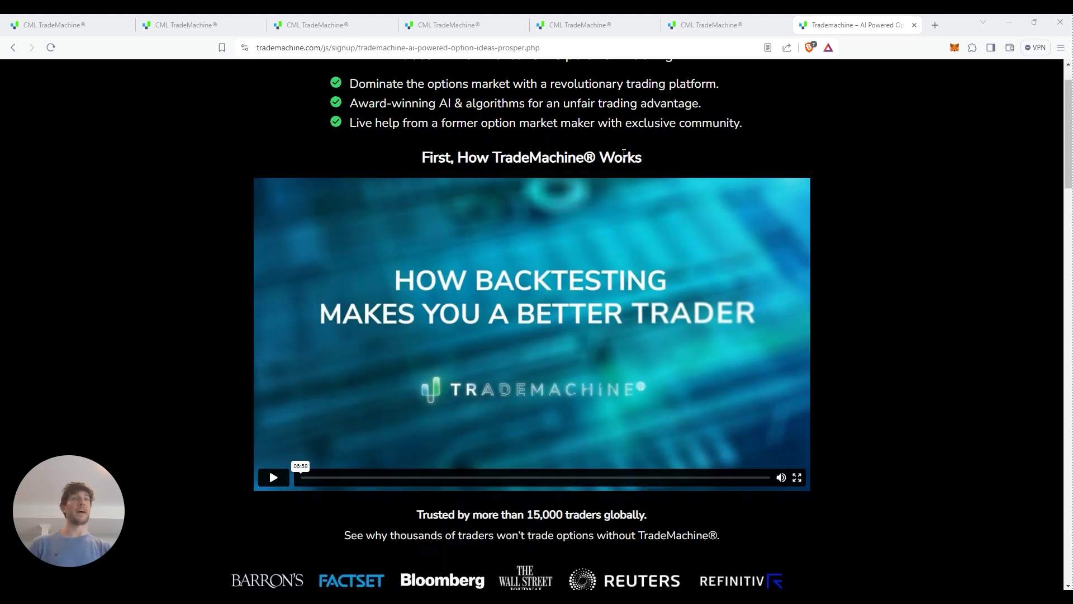
pyautogui.scroll(2, 868, 290)
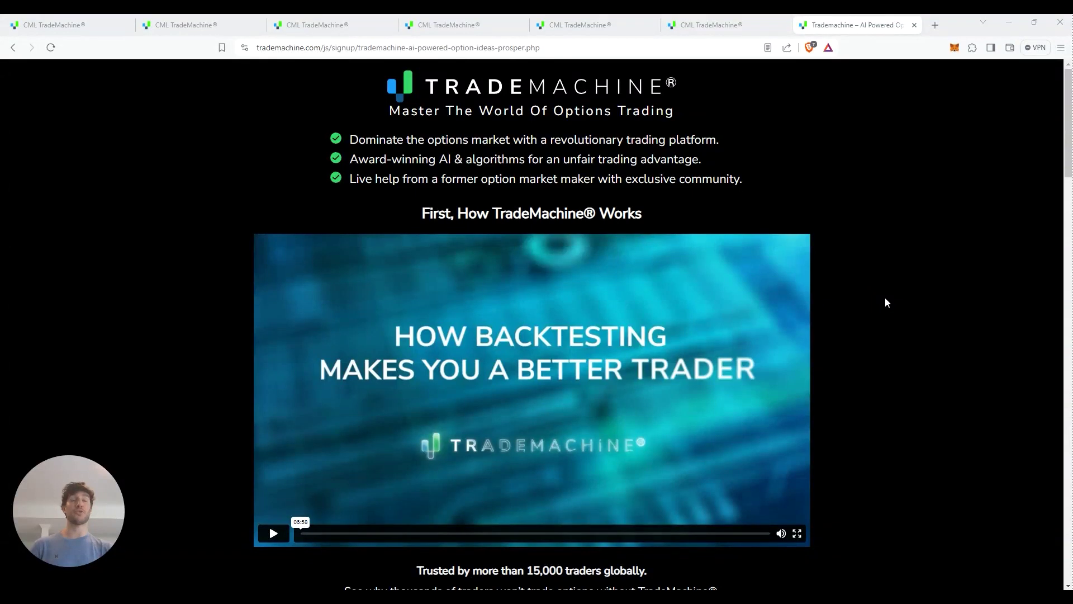
pyautogui.scroll(-4, 886, 298)
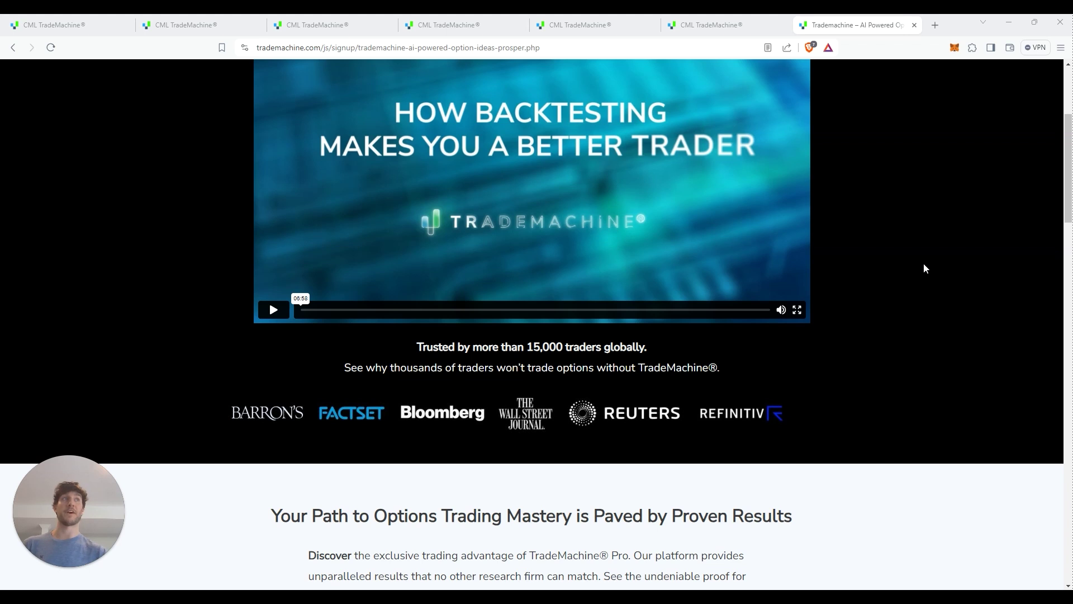
pyautogui.scroll(-1, 924, 280)
pyautogui.scroll(-2, 924, 291)
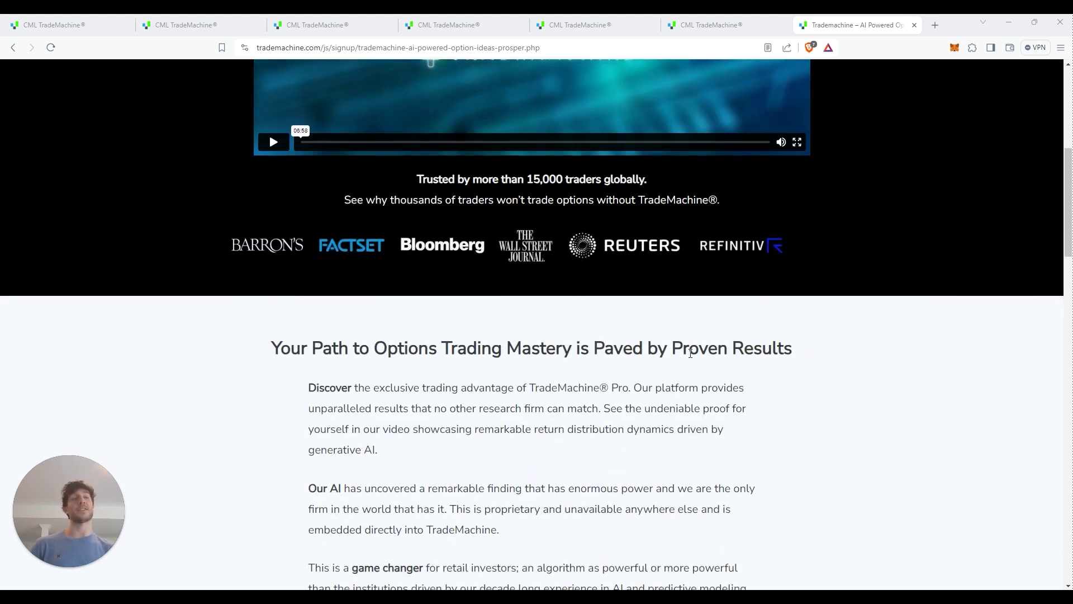
pyautogui.scroll(-5, 691, 353)
pyautogui.scroll(-1, 690, 354)
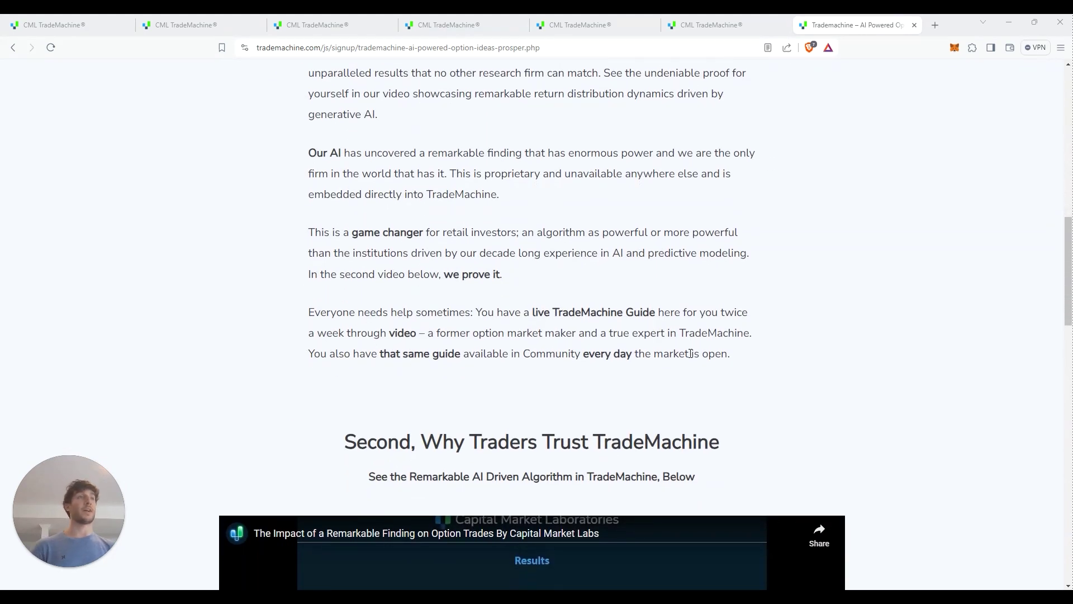
pyautogui.scroll(-3, 694, 353)
pyautogui.scroll(4, 900, 386)
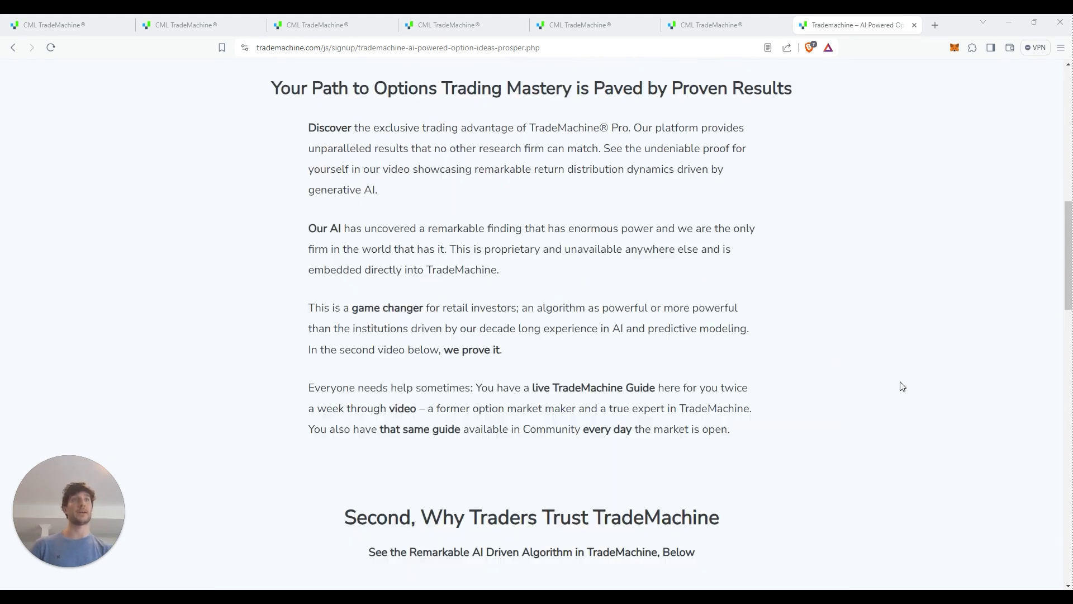
pyautogui.scroll(10, 902, 385)
pyautogui.scroll(-4, 939, 340)
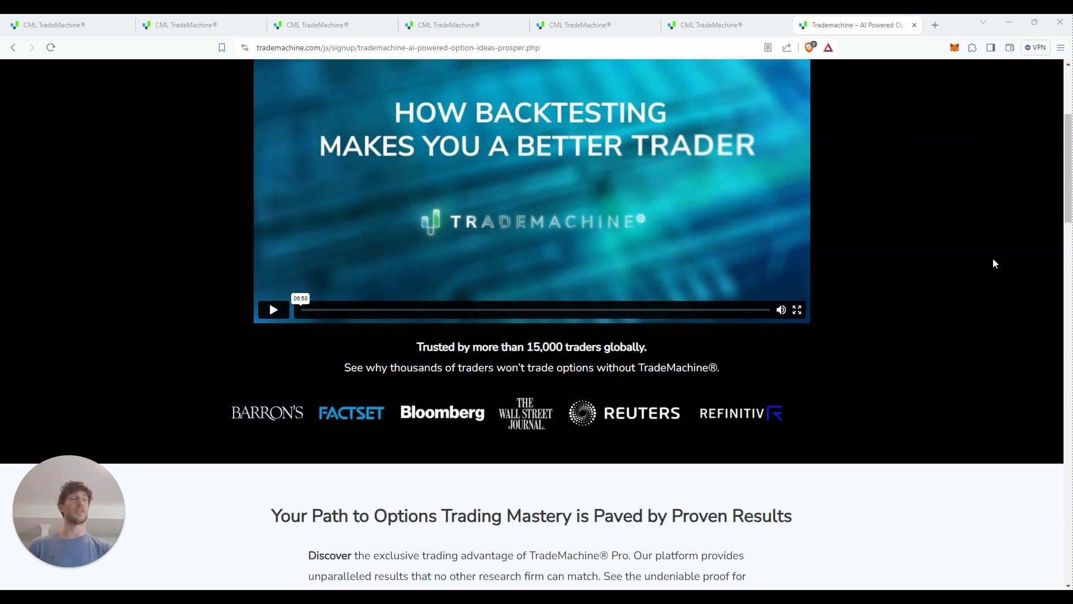
pyautogui.scroll(4, 995, 266)
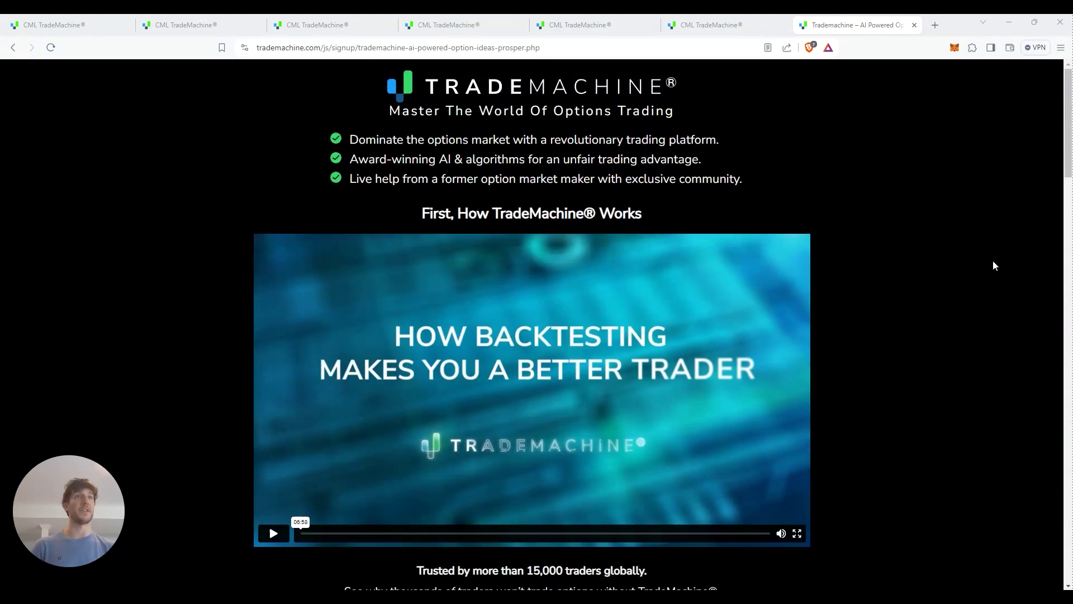